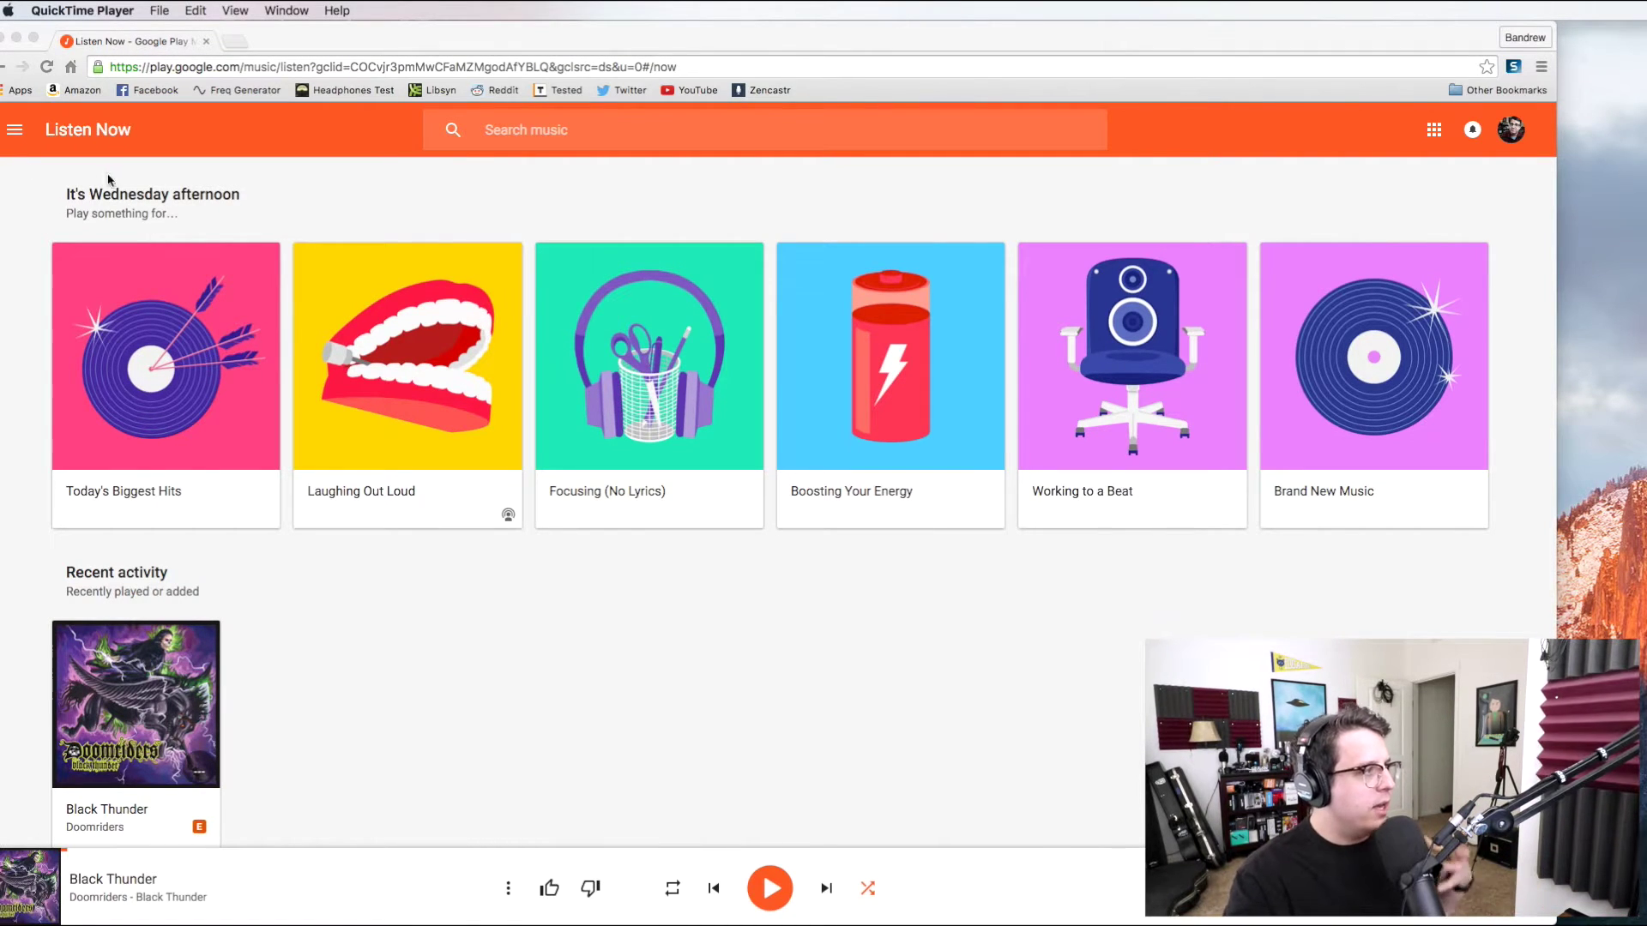
# - Bring Chrome to the front and open the Google Play Music navigation sidebar
pyautogui.click(48, 185)
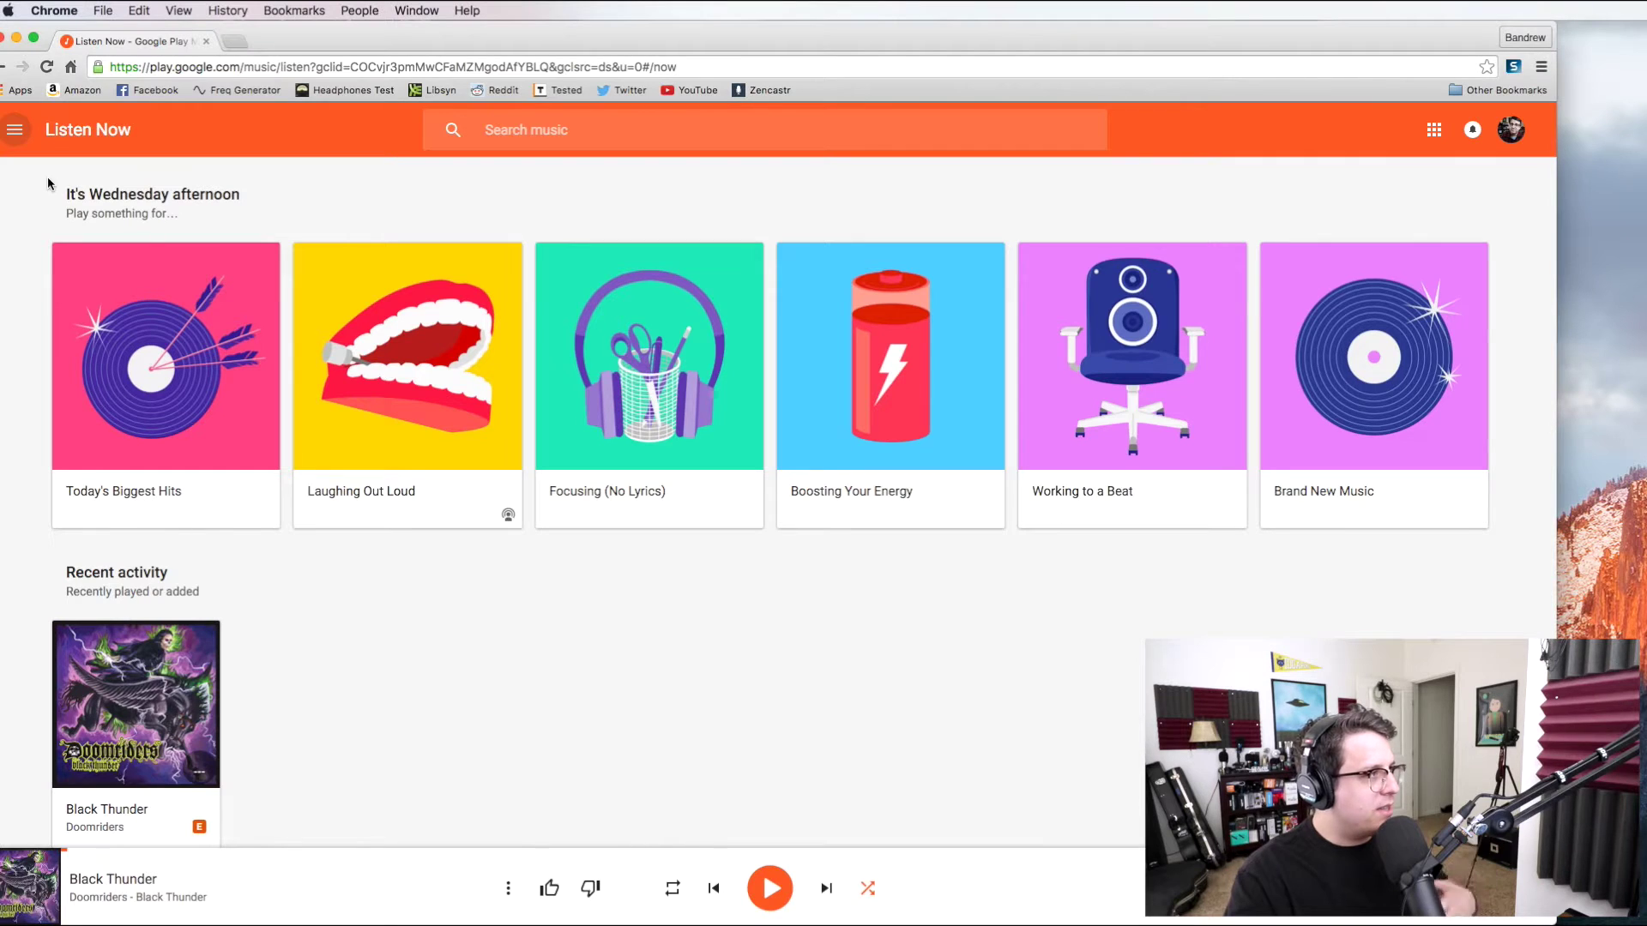
pyautogui.click(17, 136)
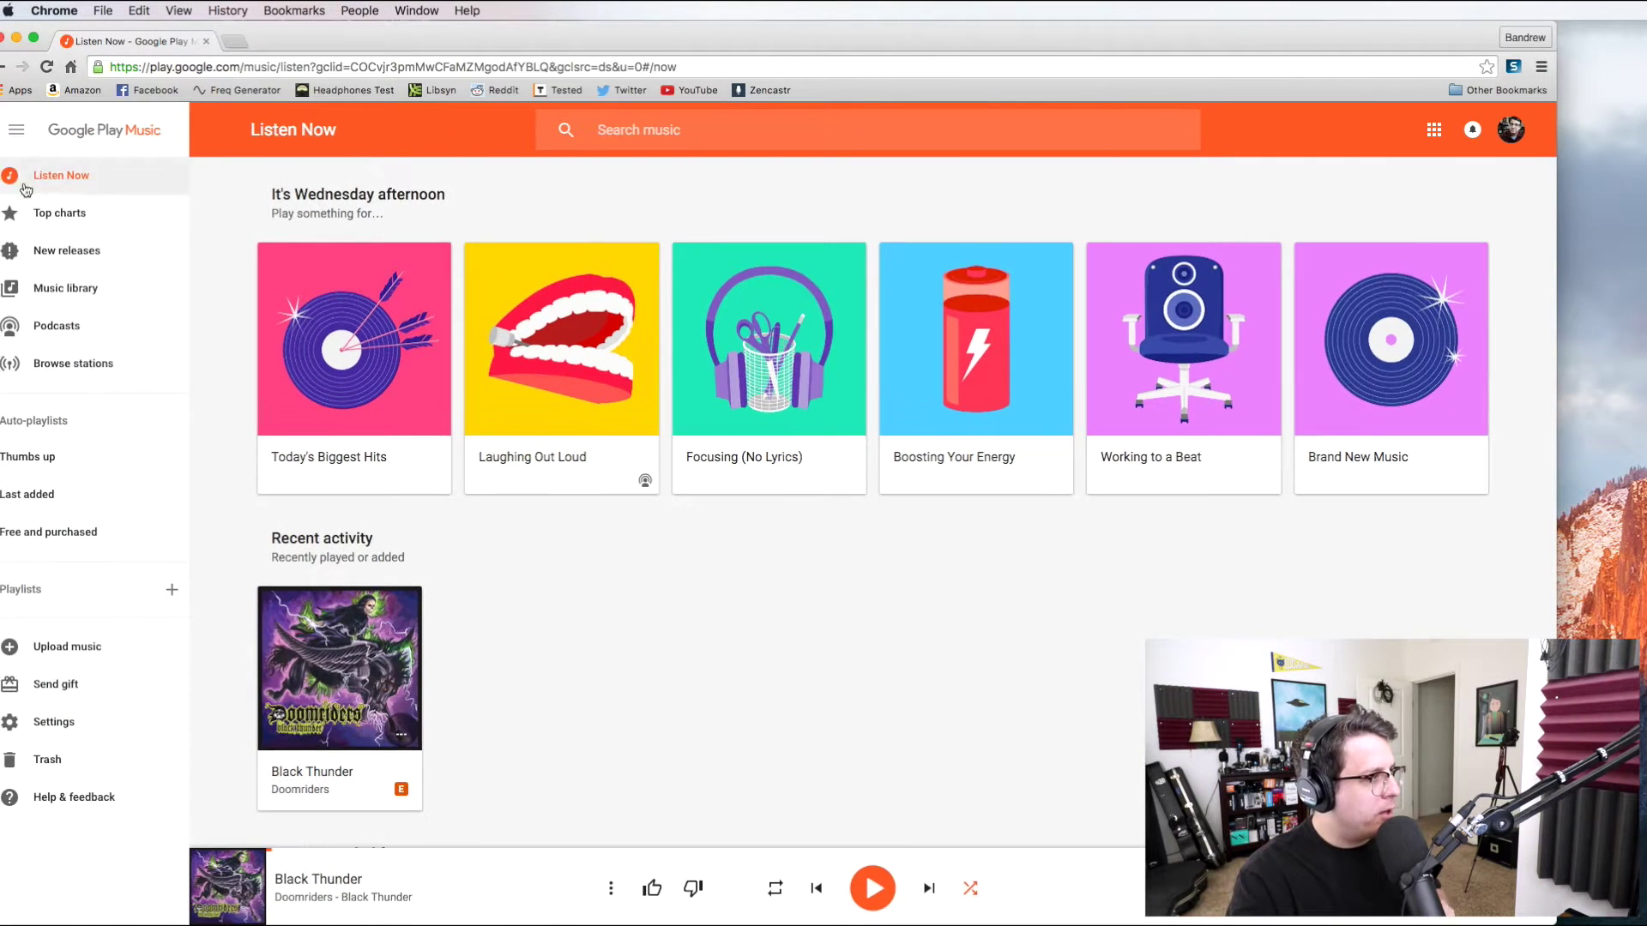
# - Go to the Podcasts top charts and activate the catalogue search box
pyautogui.click(54, 325)
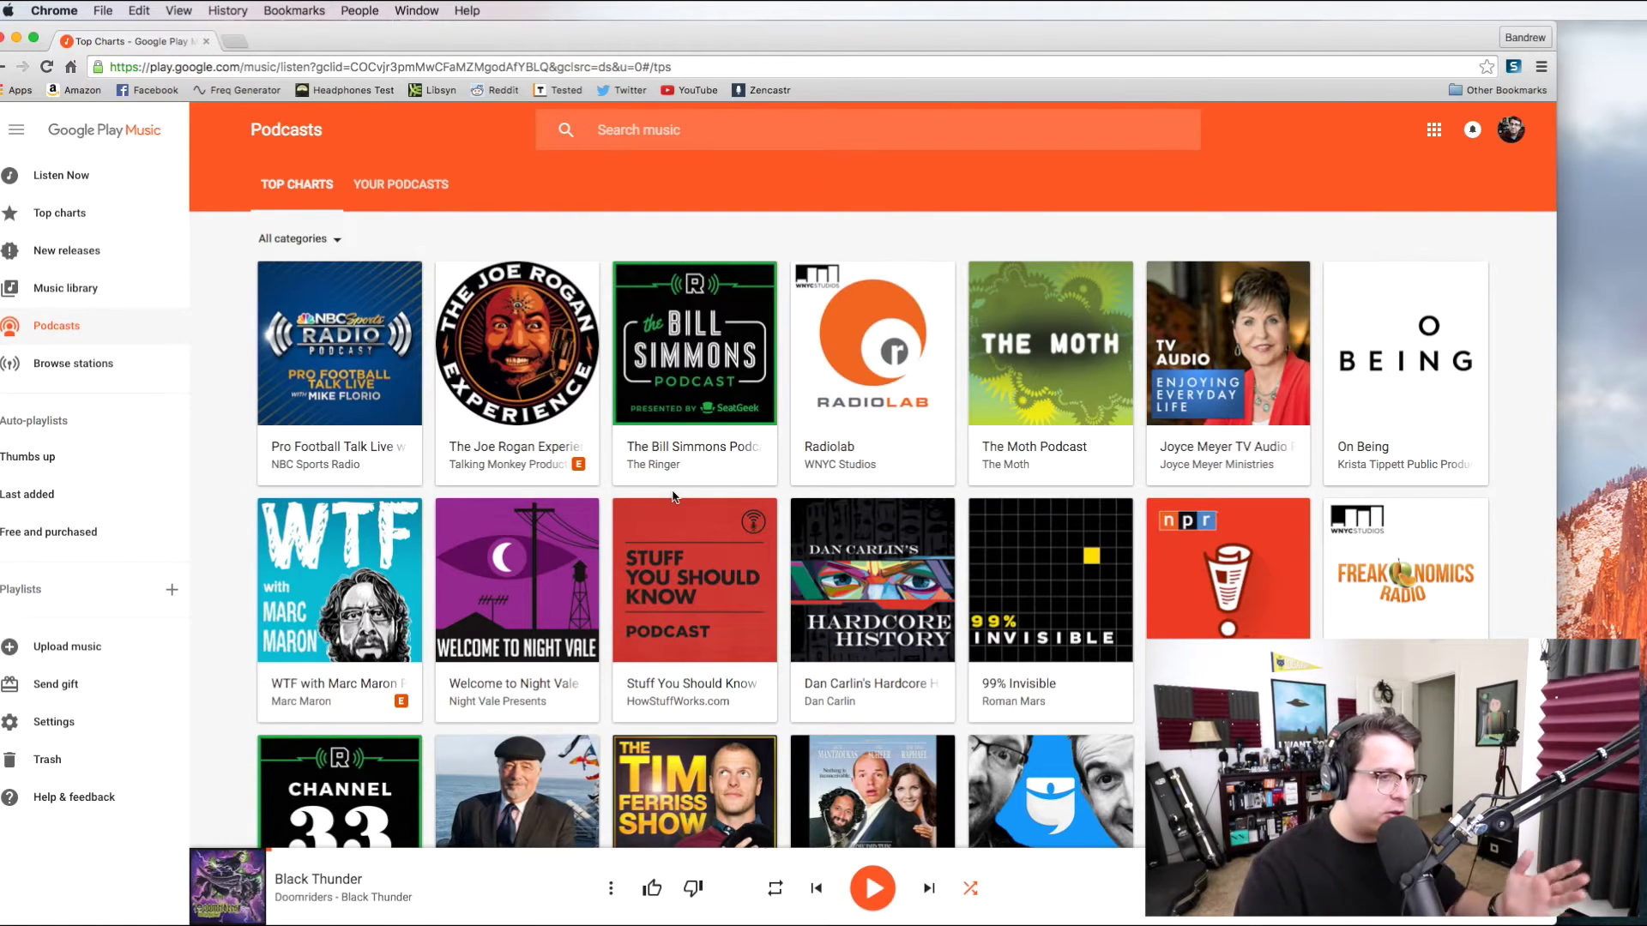
pyautogui.moveTo(694, 360)
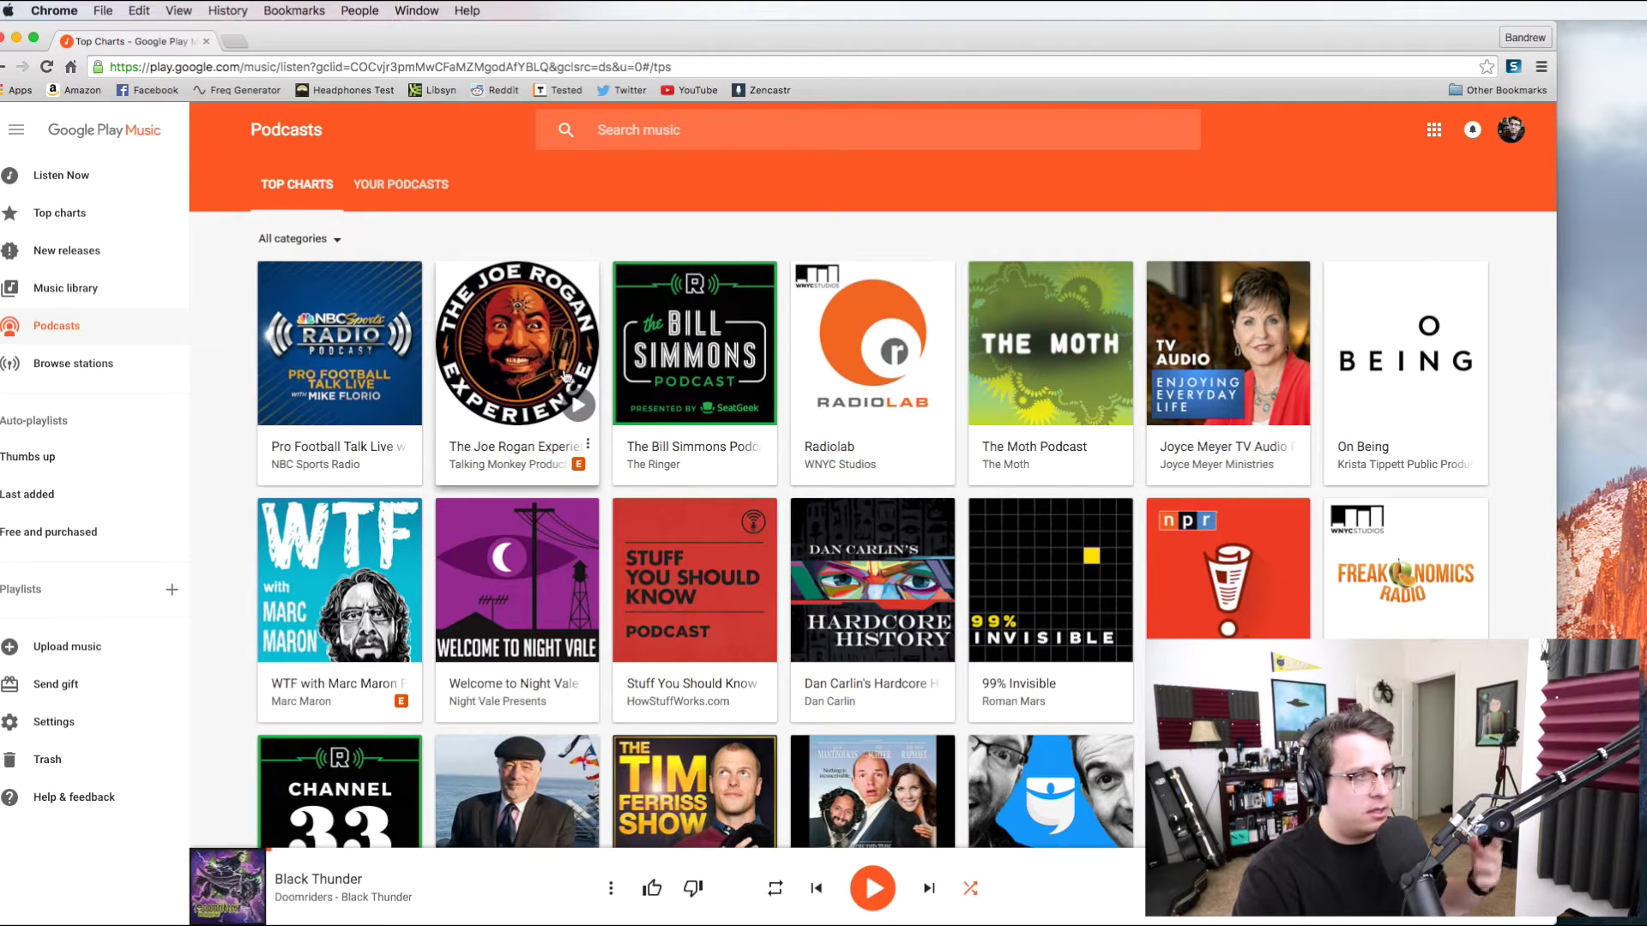
pyautogui.scroll(-2, 875, 514)
pyautogui.scroll(-2, 966, 553)
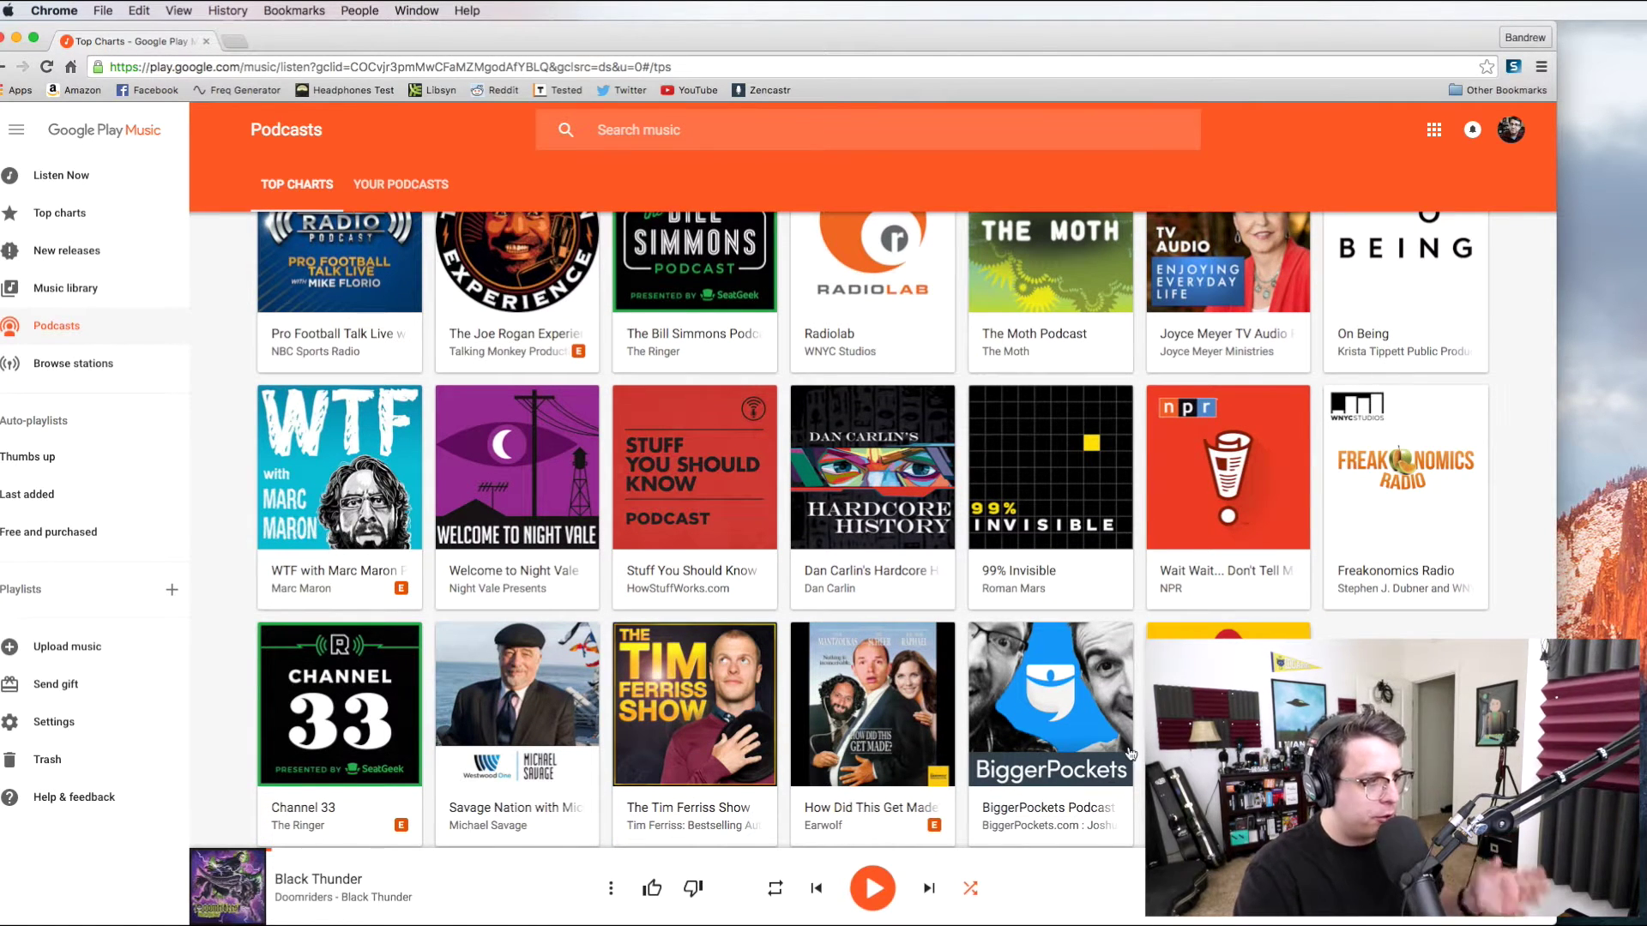
pyautogui.scroll(3, 977, 670)
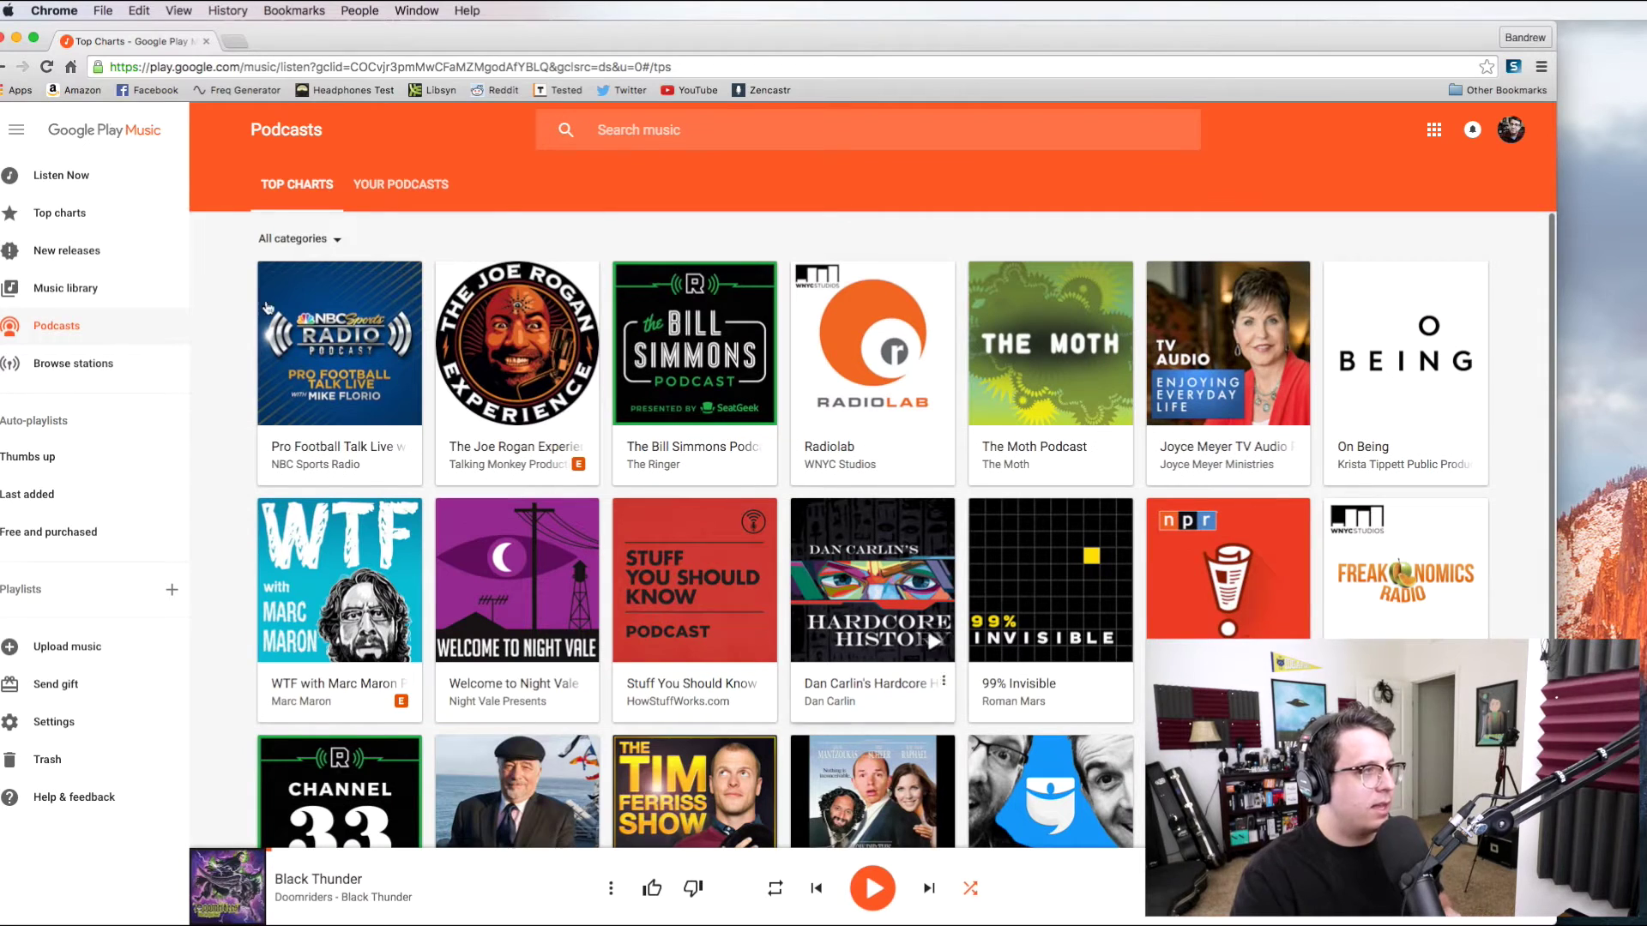
pyautogui.click(732, 130)
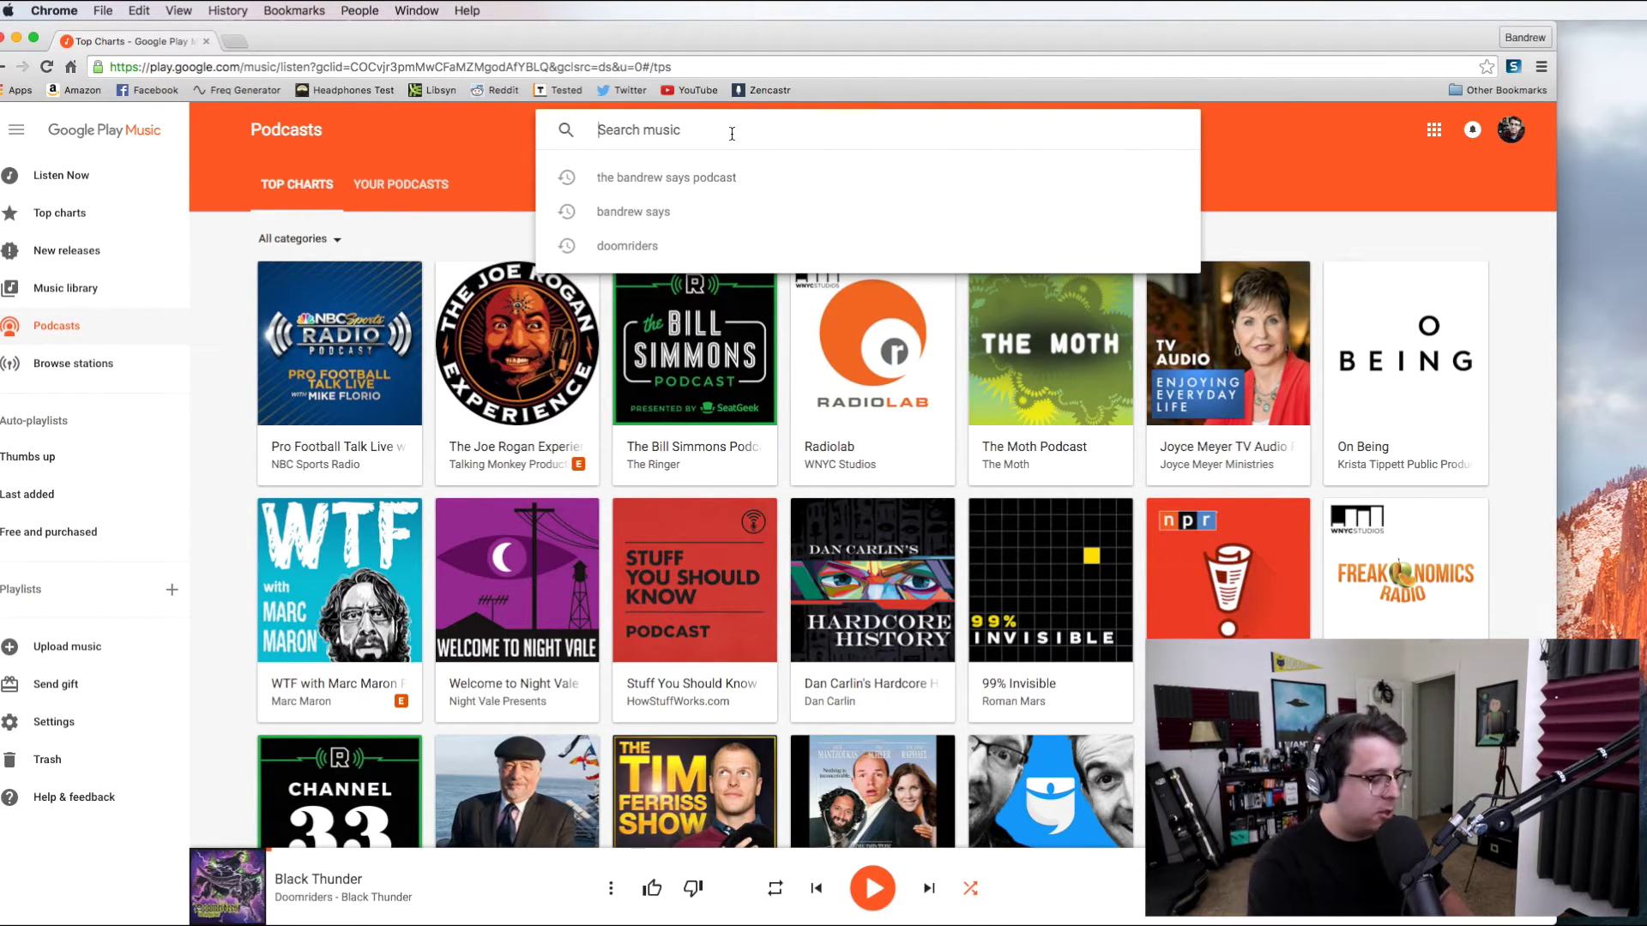
pyautogui.write('the bandrew says podcast')
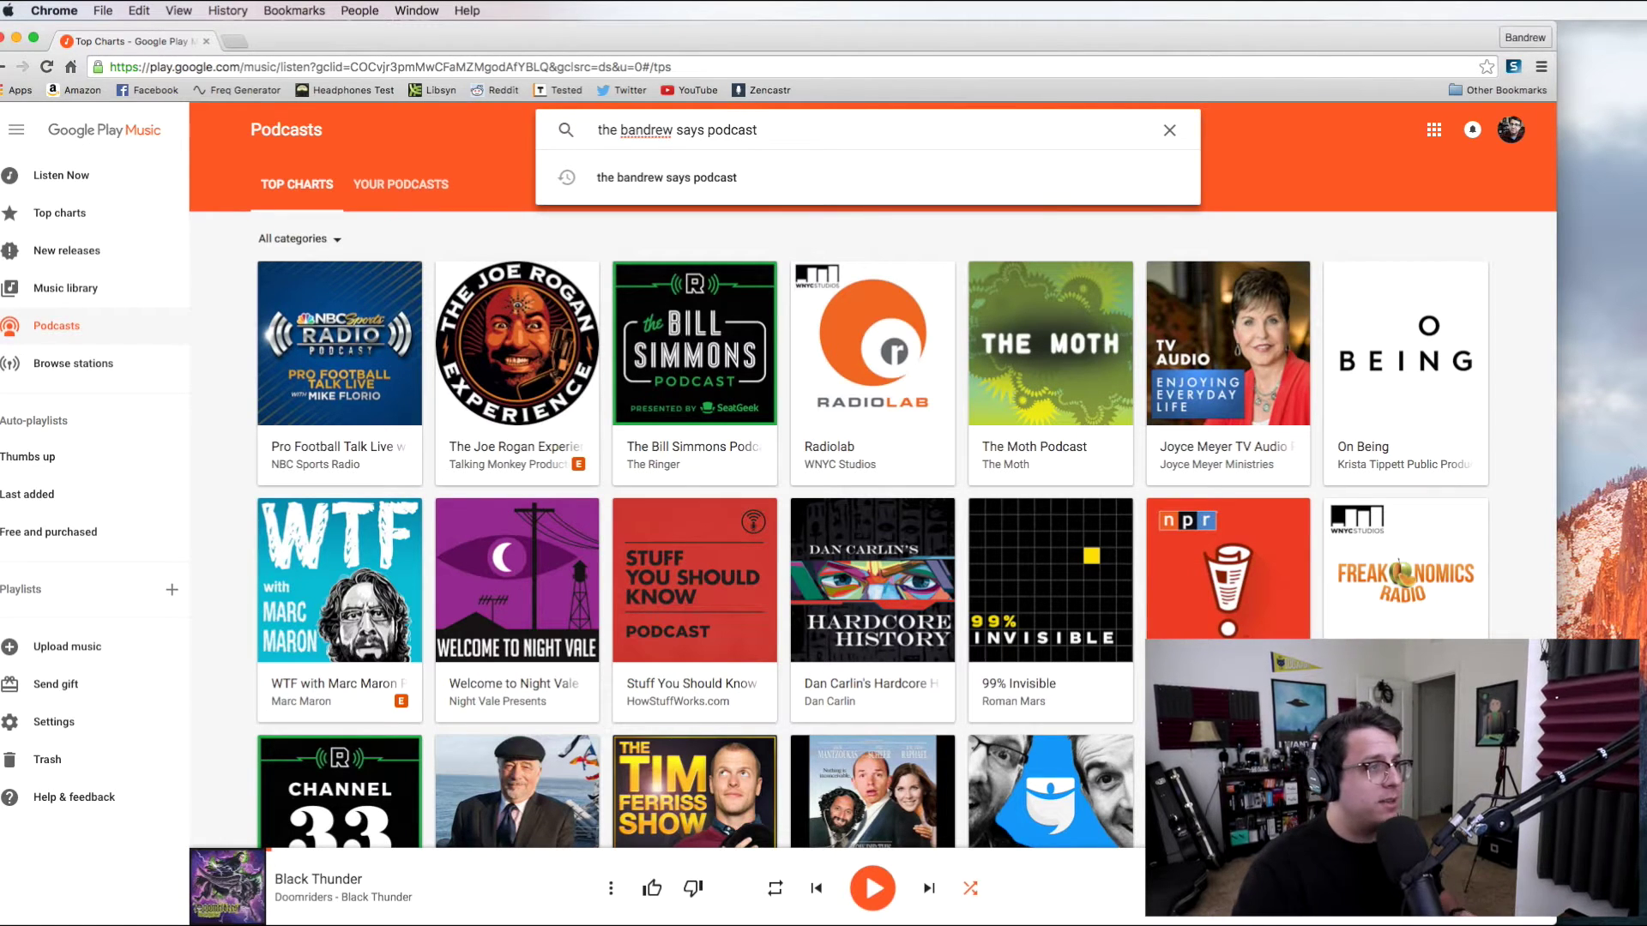
# - Search 'the bandrew says podcast' and open its page from all podcast results
pyautogui.press('Return')
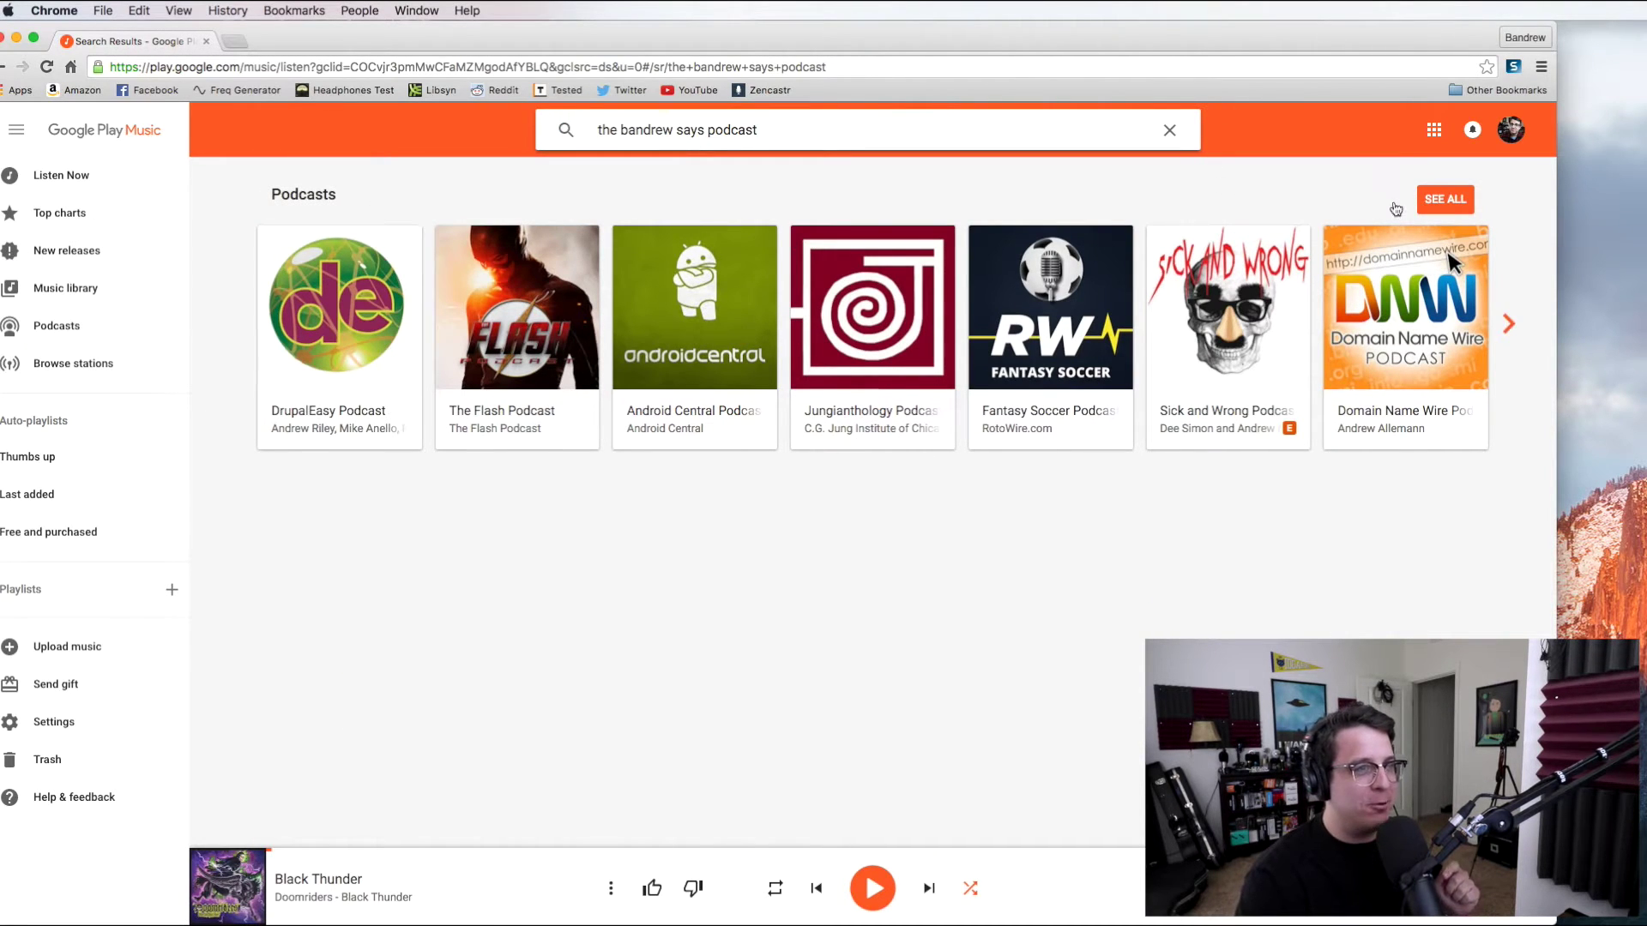
pyautogui.click(1445, 199)
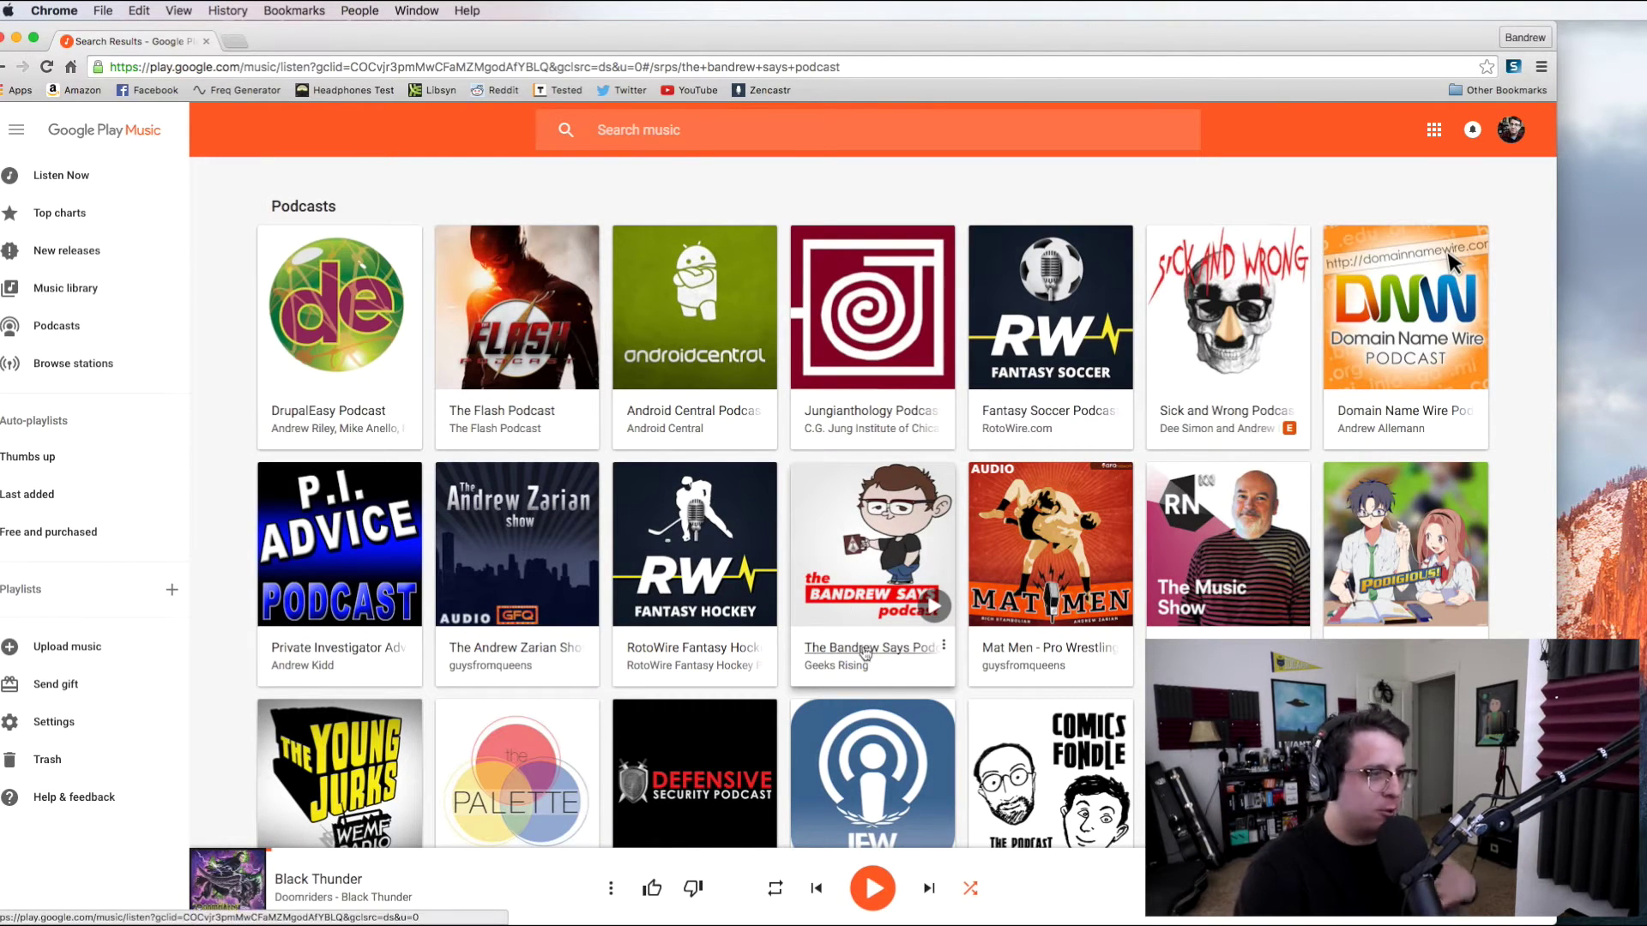
pyautogui.click(865, 650)
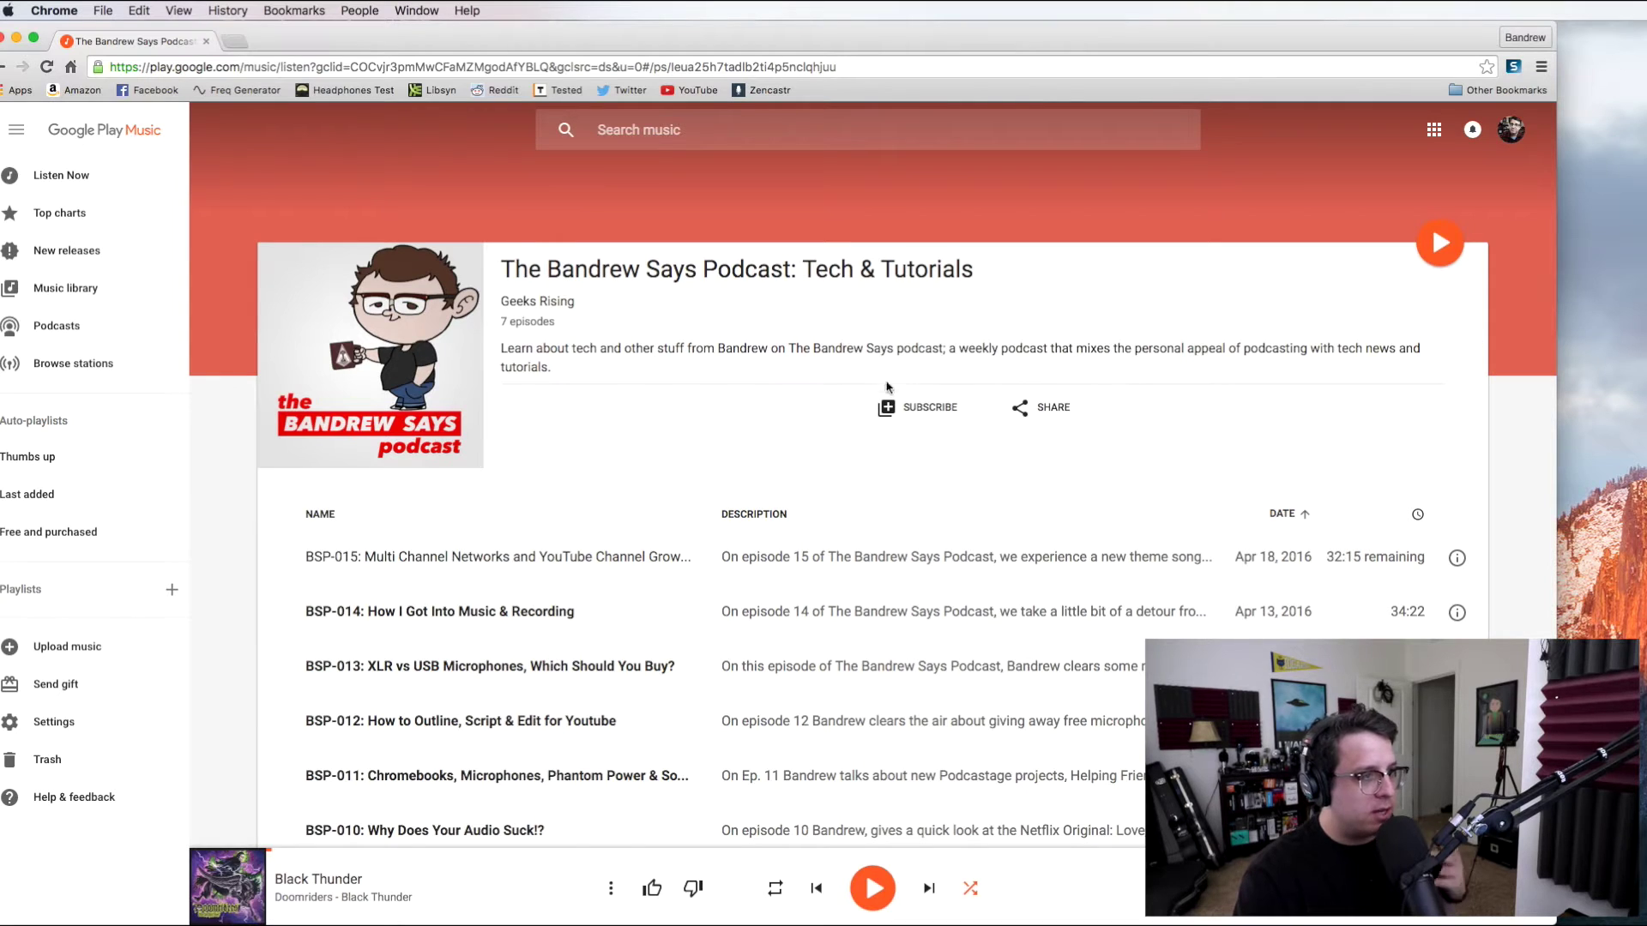
# - Subscribe to The Bandrew Says Podcast, then view and dismiss its share options
pyautogui.click(904, 412)
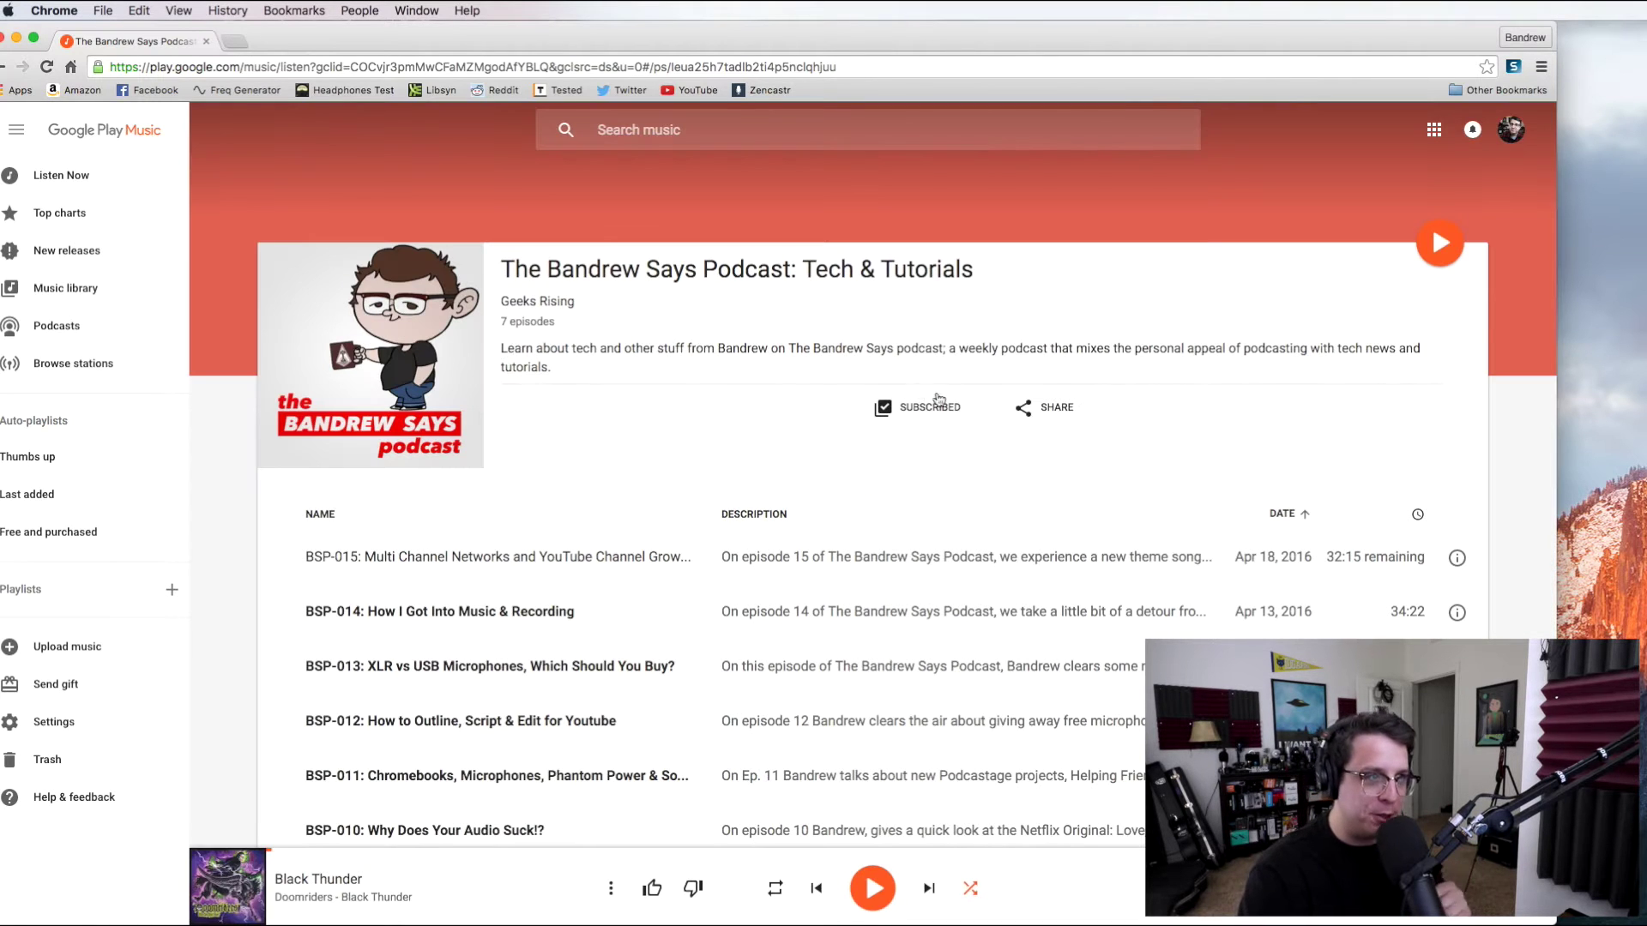
pyautogui.click(1060, 408)
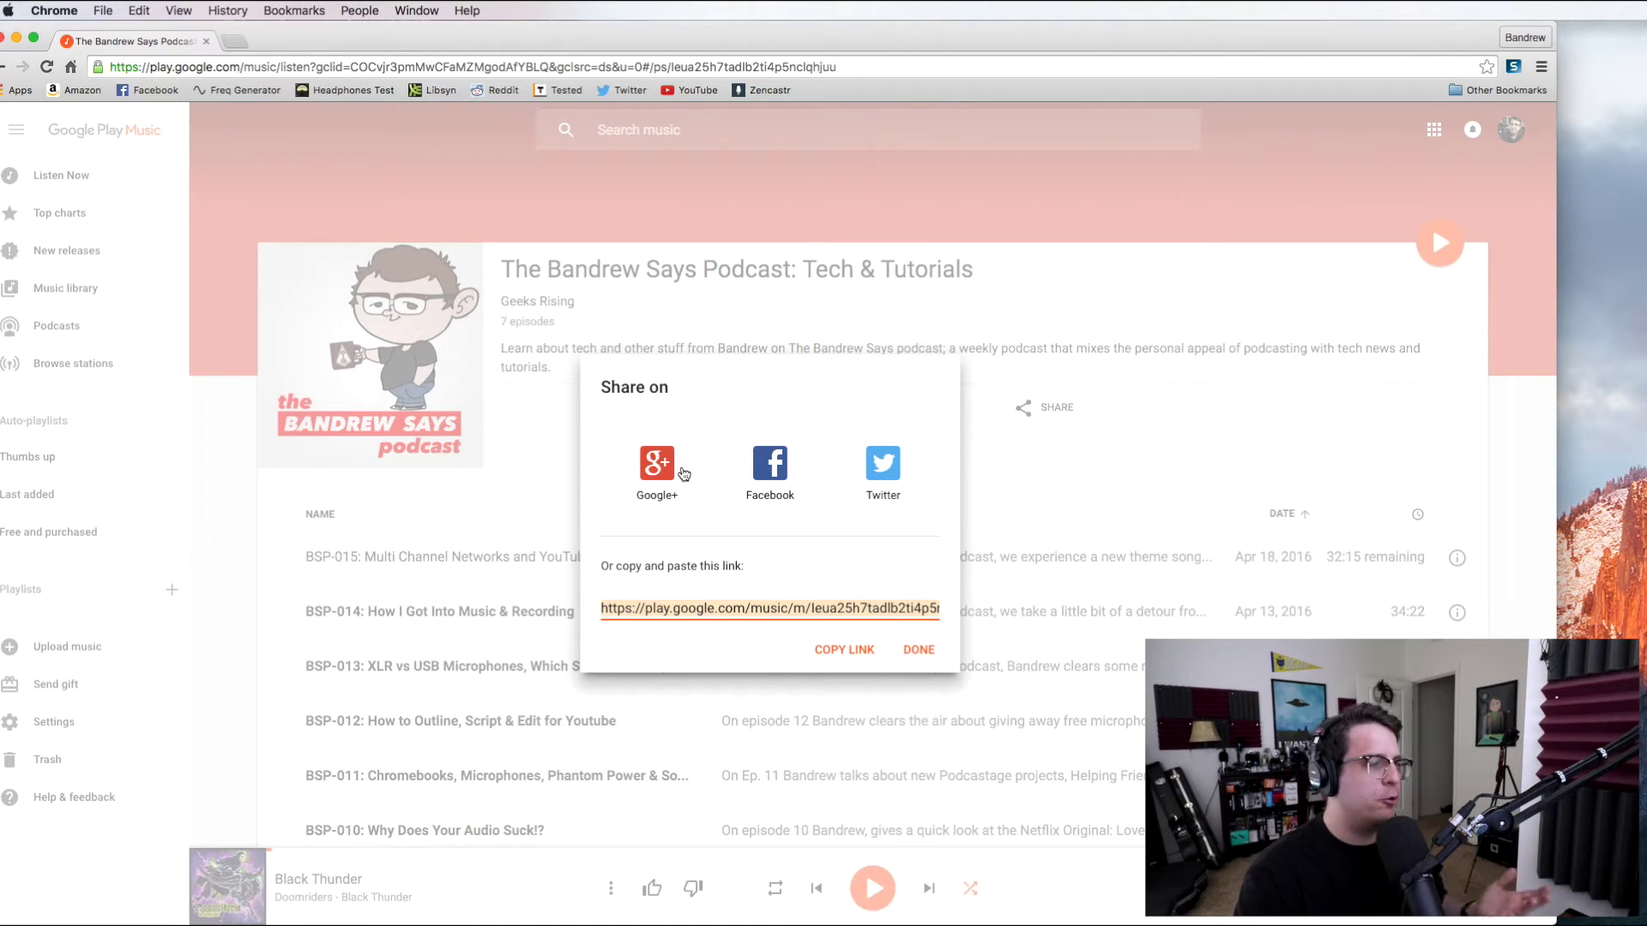
pyautogui.click(917, 650)
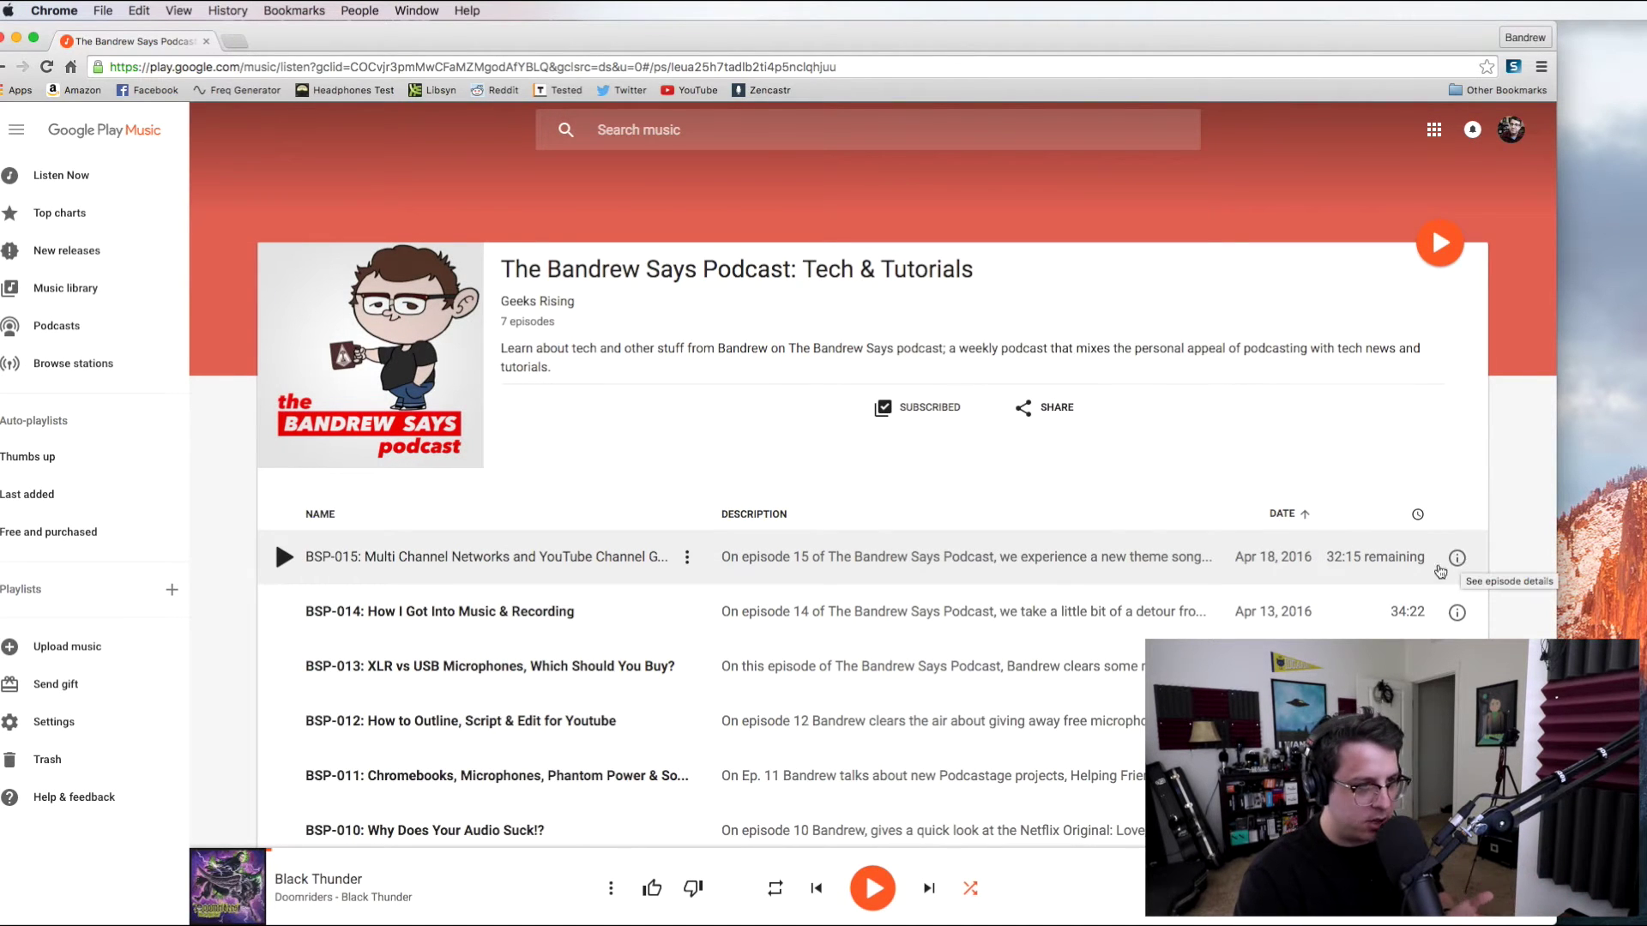
# - View BSP-015's details and share options, play it, then switch to subscribed podcasts
pyautogui.click(1457, 559)
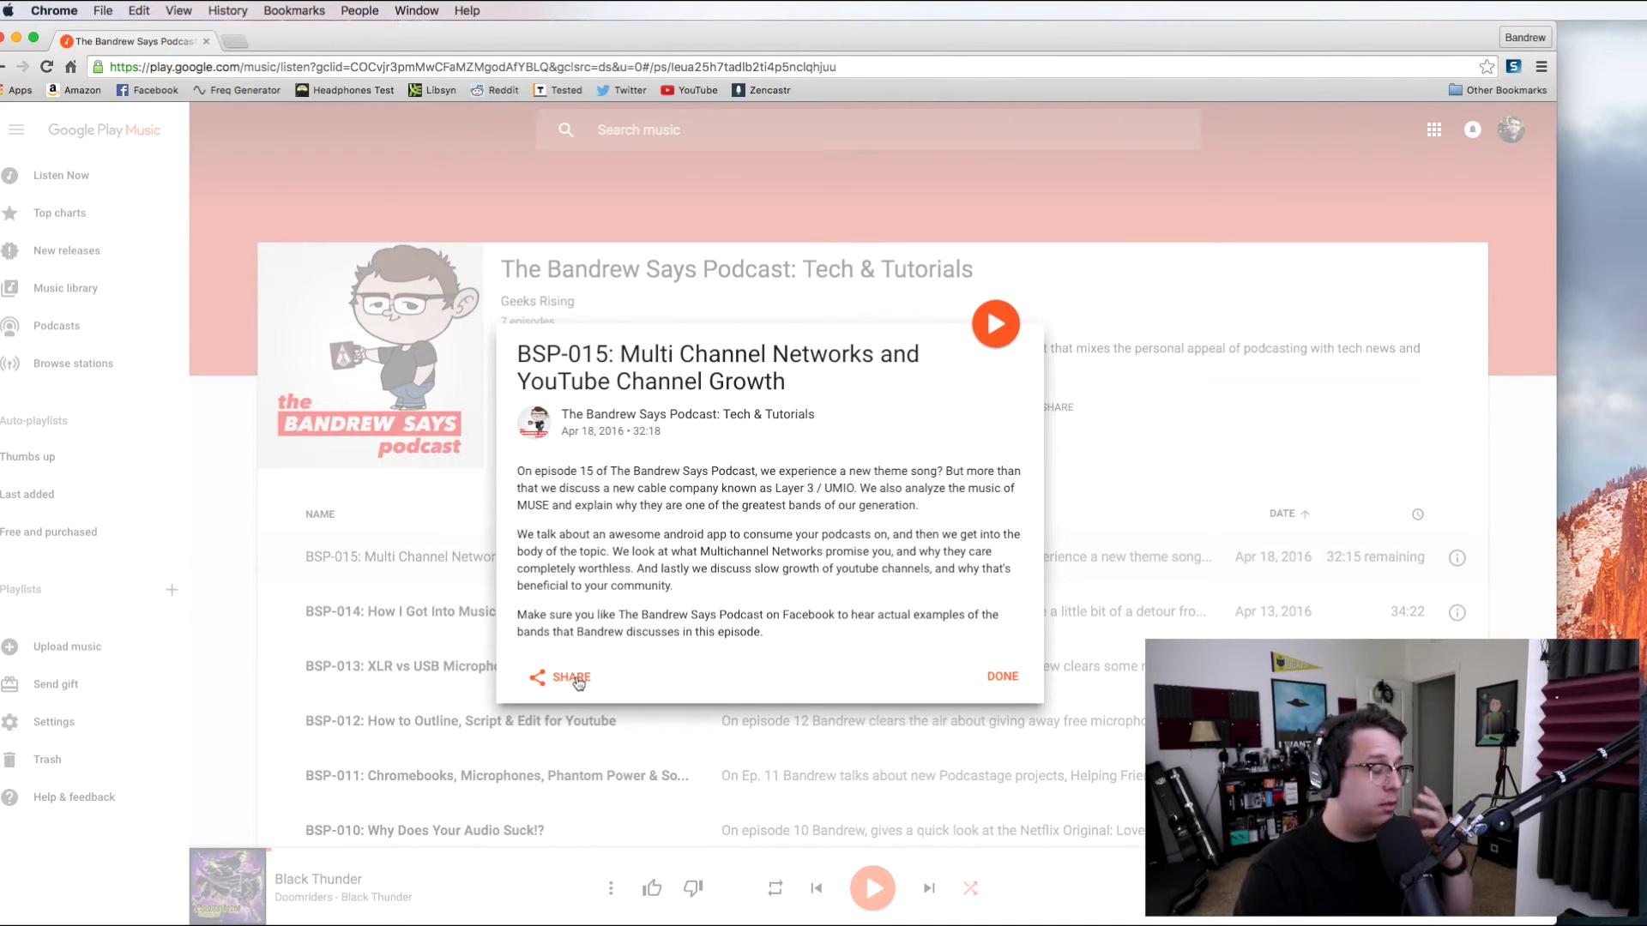
pyautogui.click(578, 680)
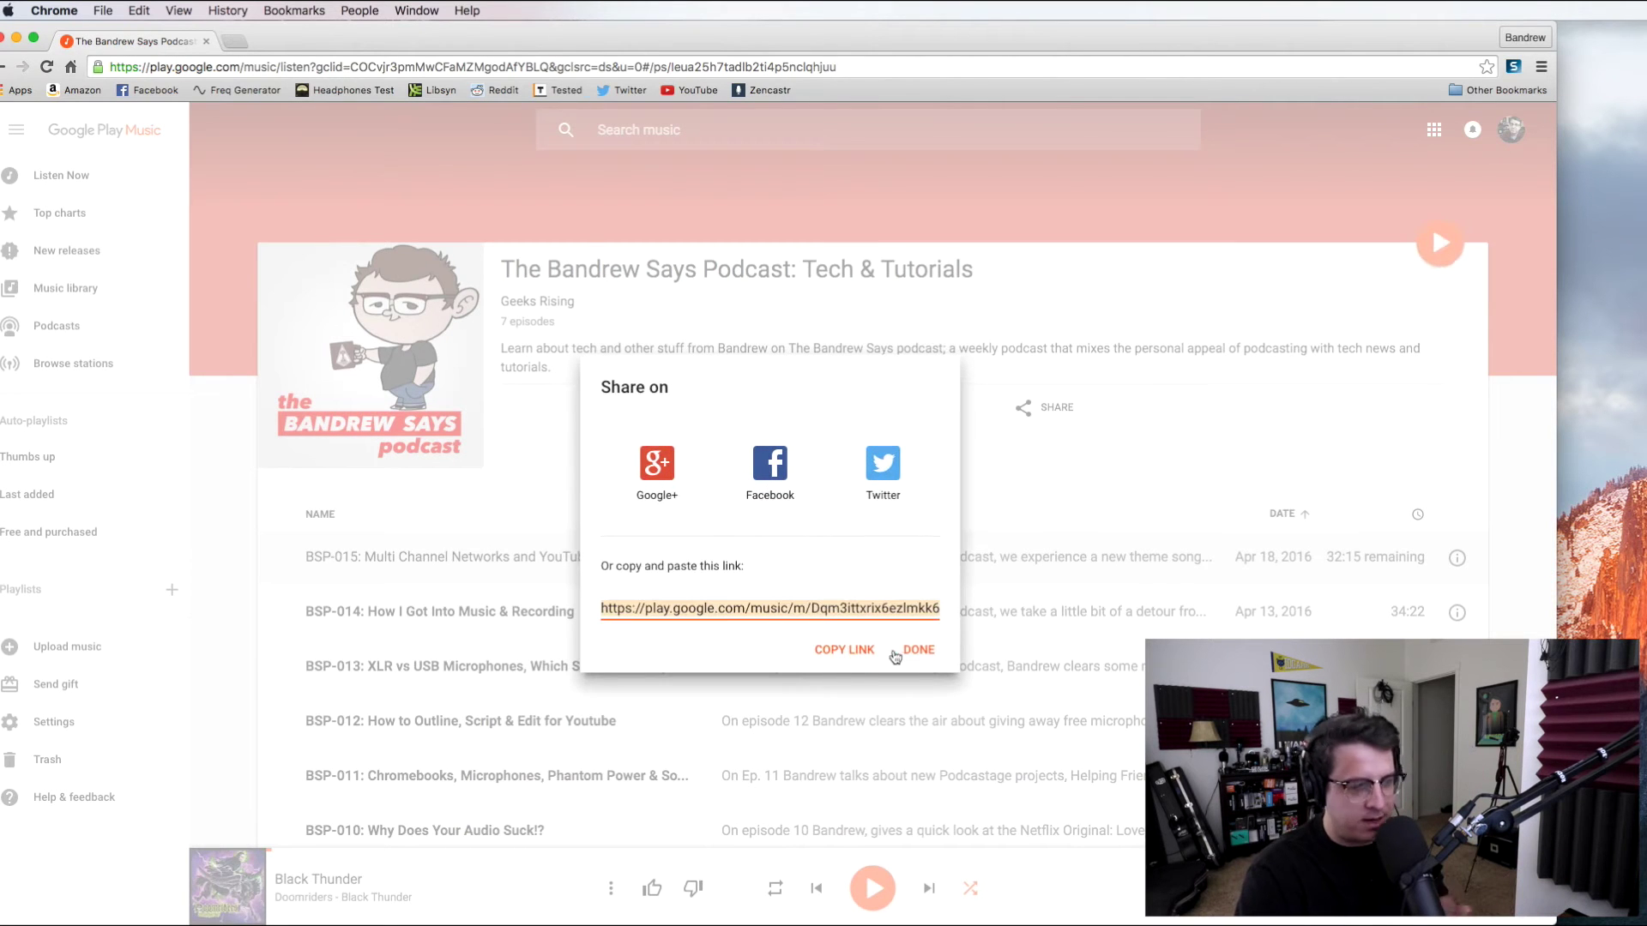
pyautogui.click(917, 650)
pyautogui.moveTo(299, 563)
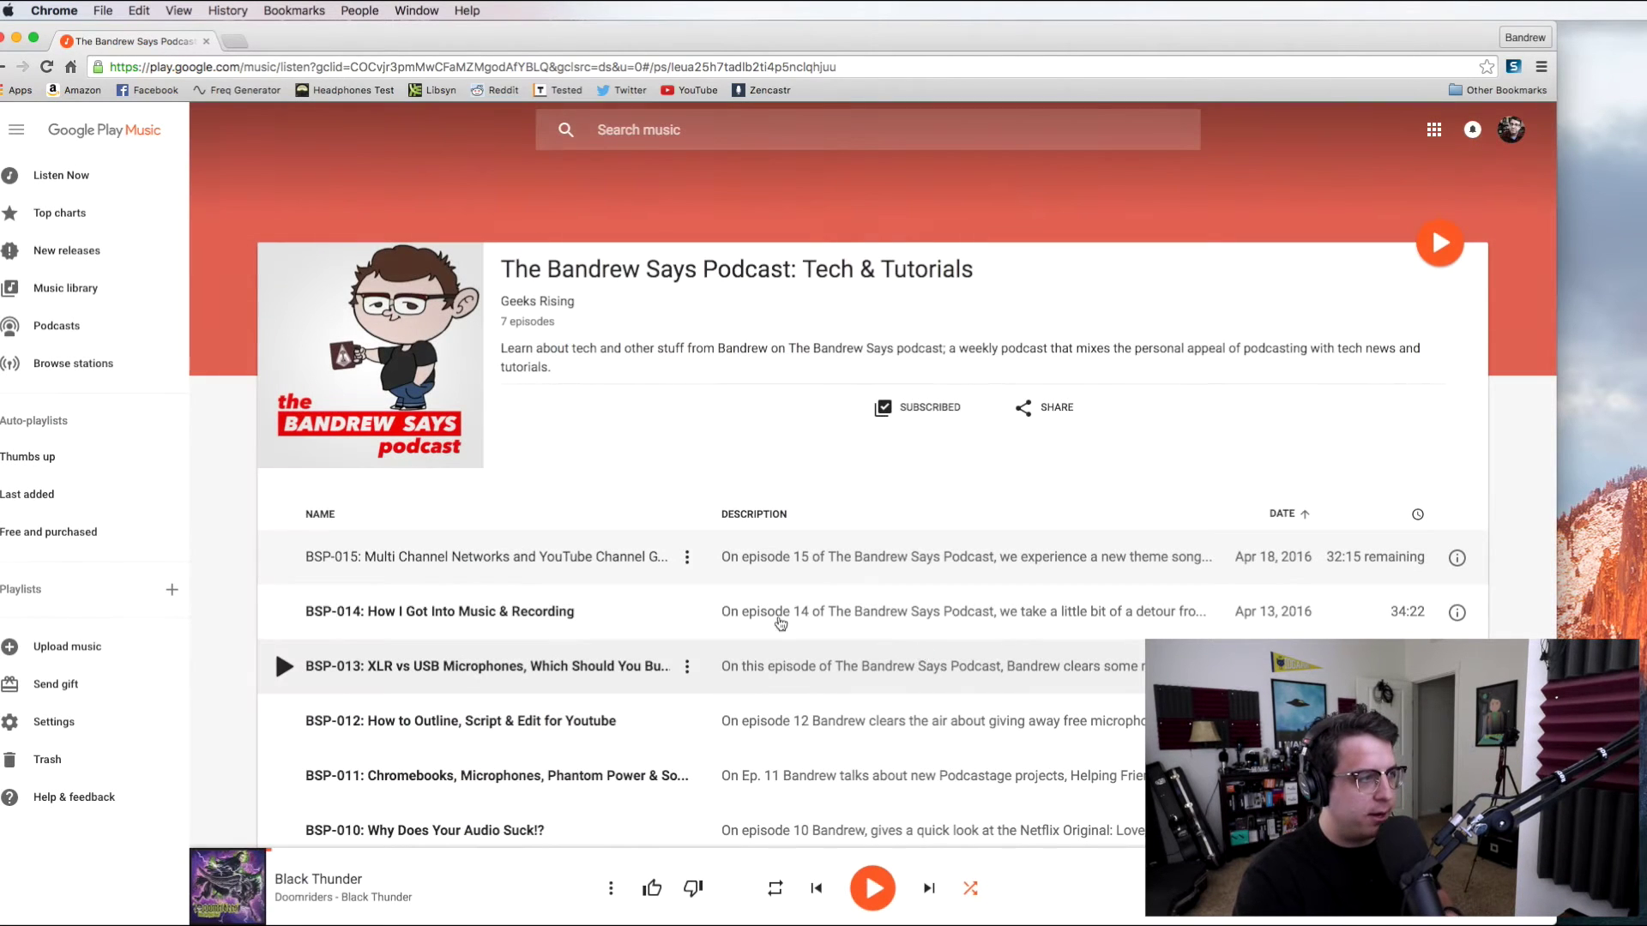
pyautogui.click(285, 555)
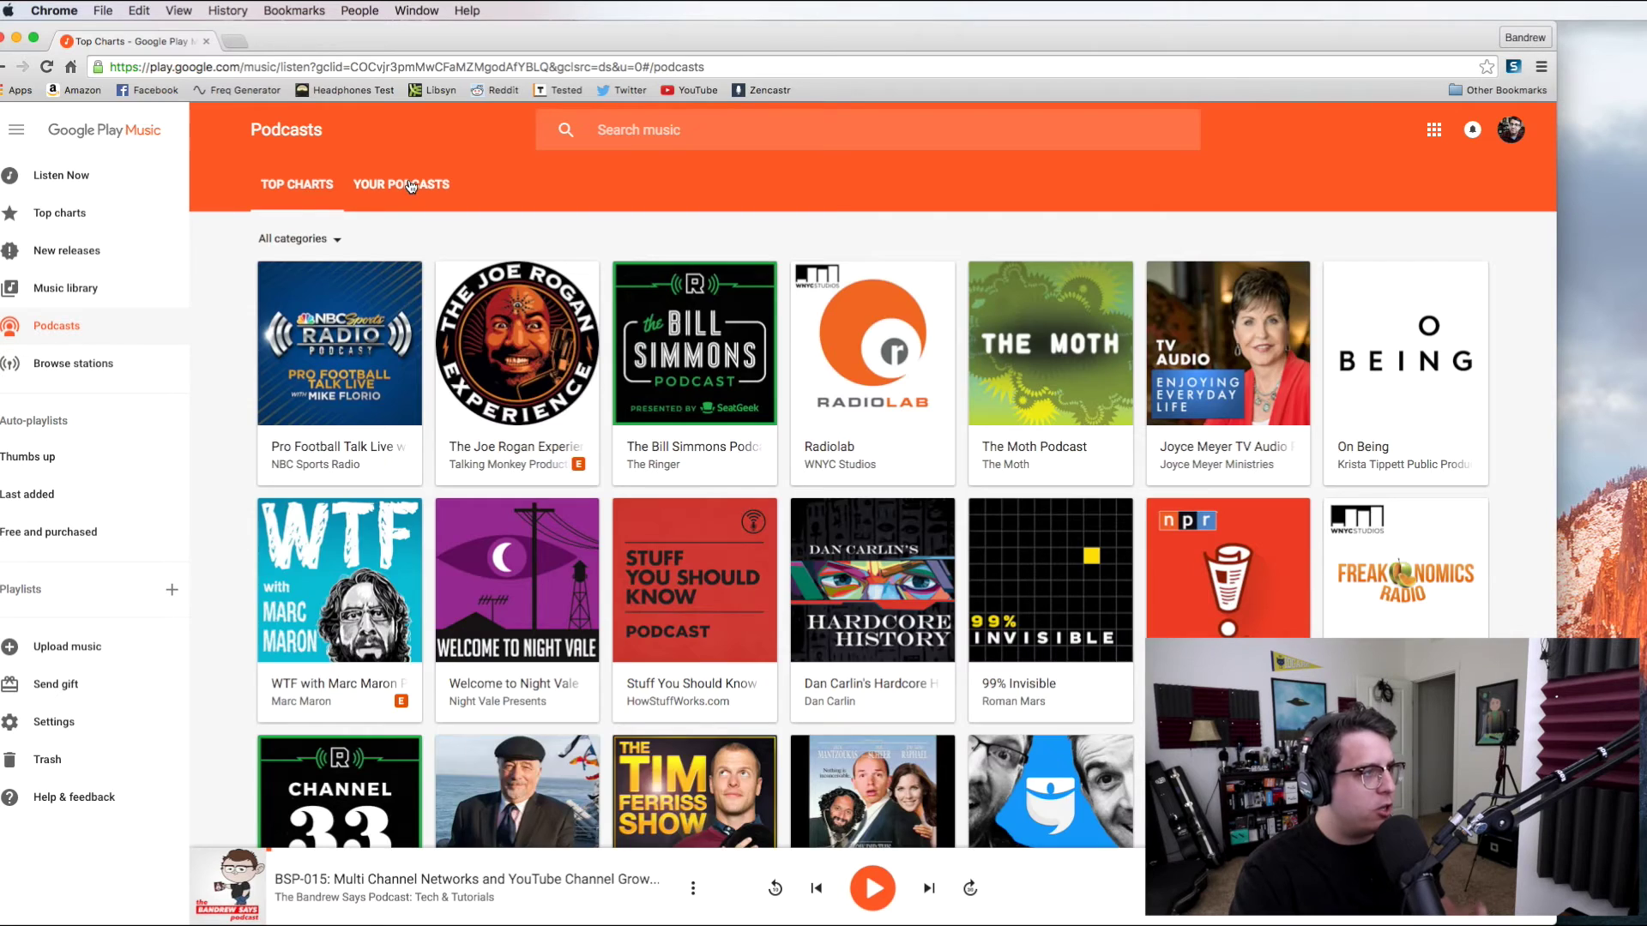
pyautogui.click(412, 187)
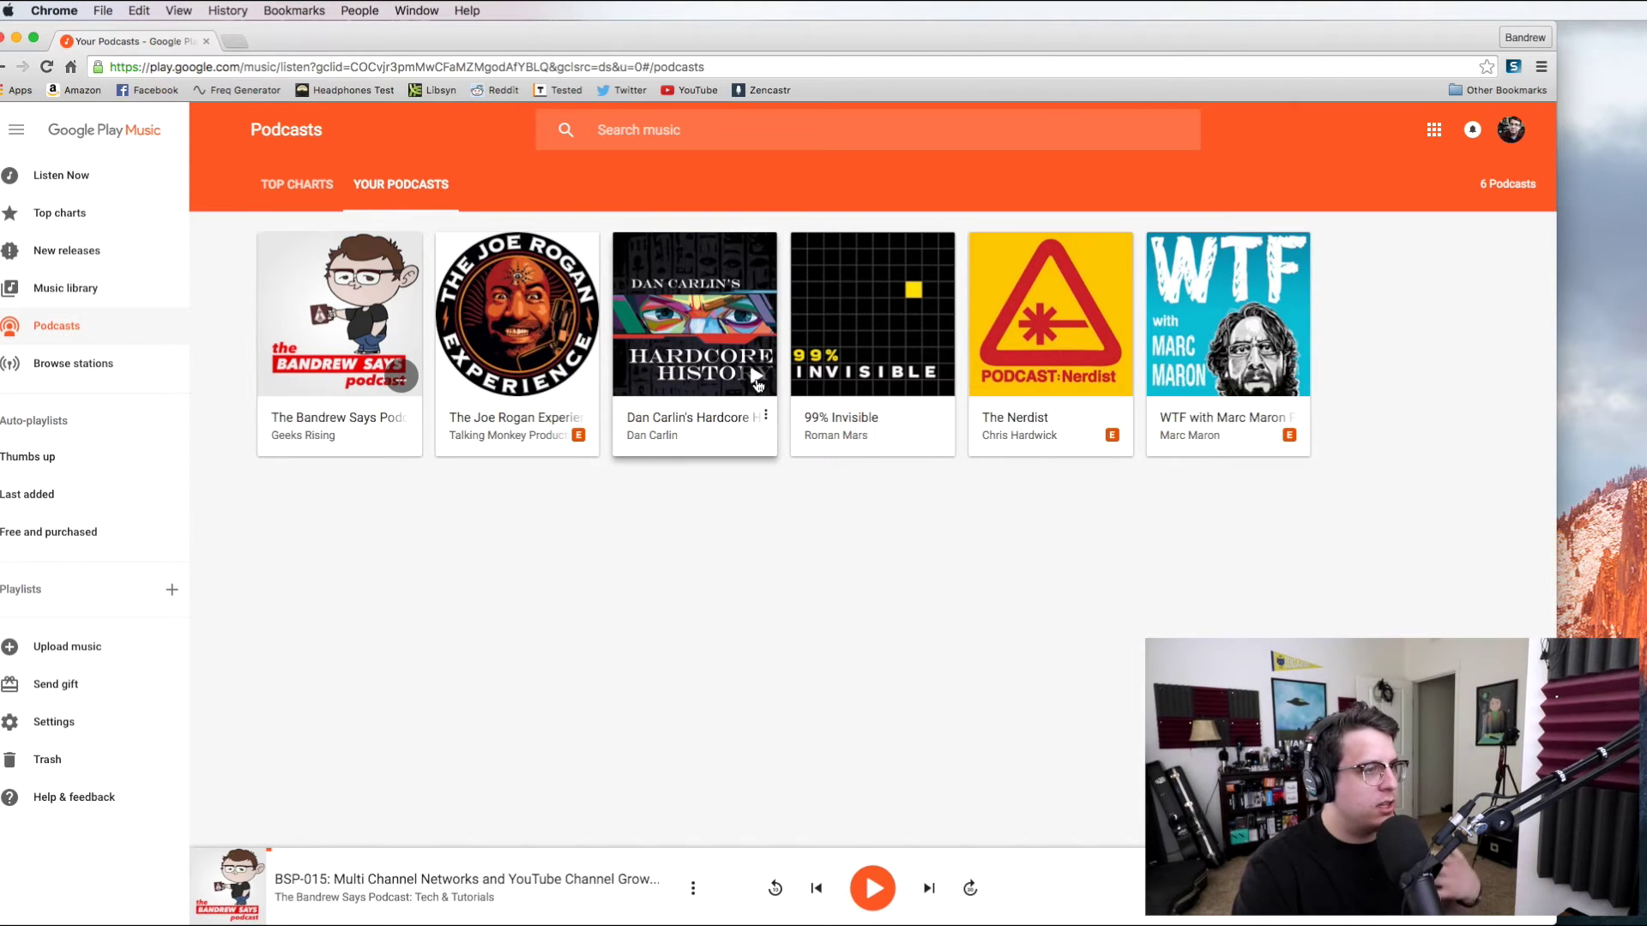
# - Play Hardcore History's Show 57 - Kings of Kings II, then view and close the queue
pyautogui.click(756, 377)
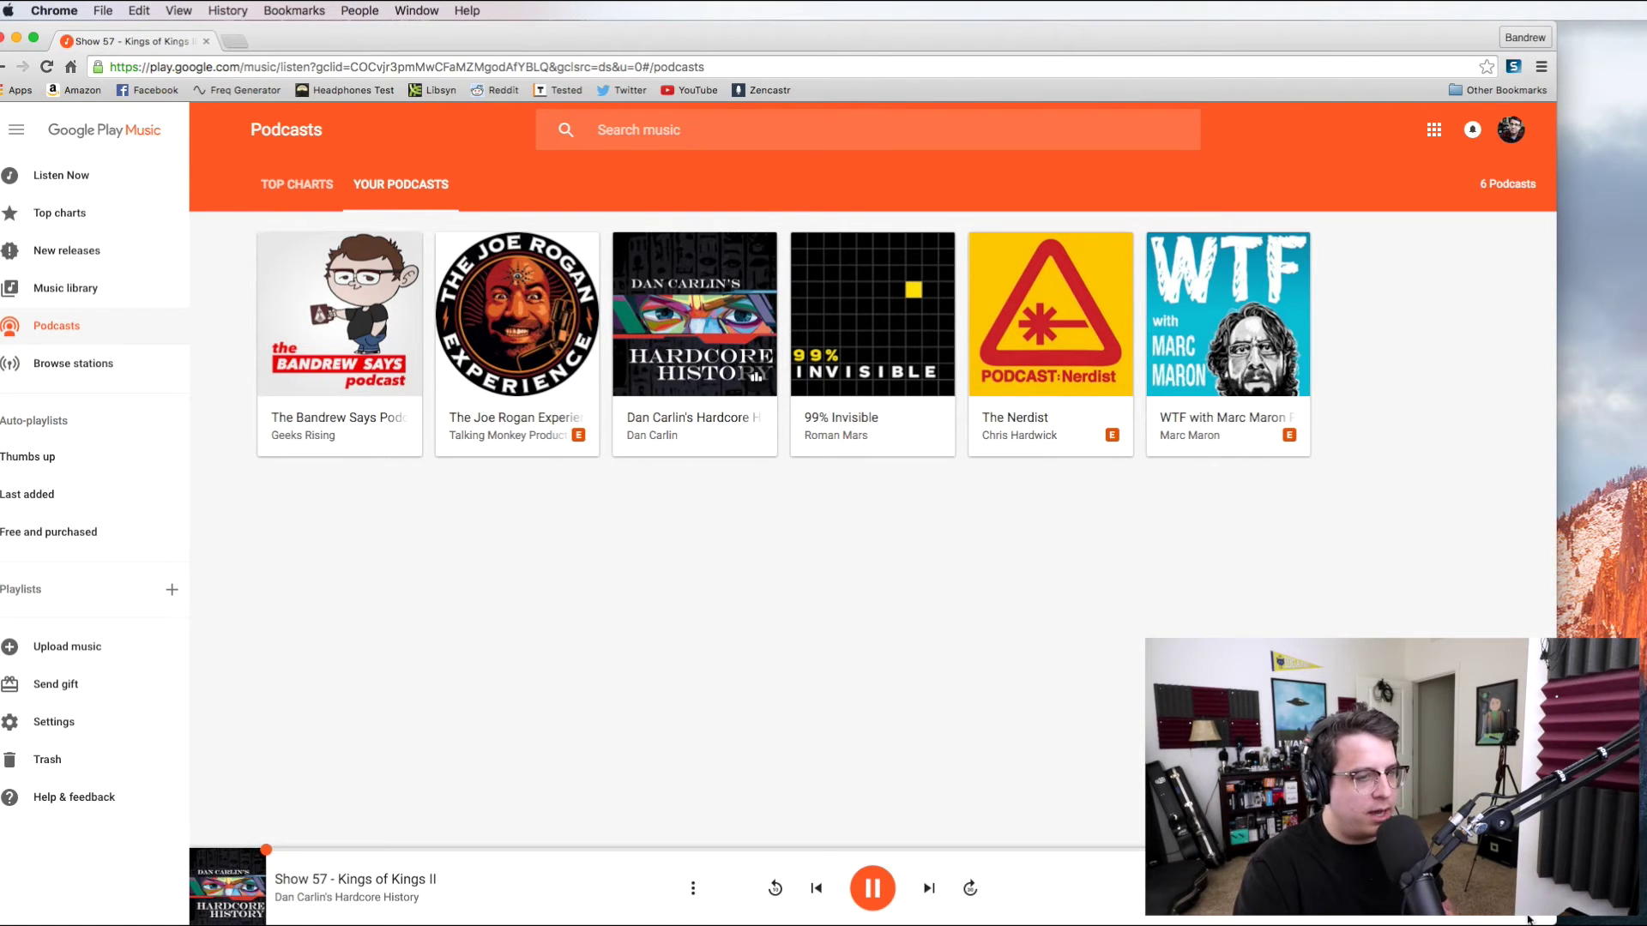
pyautogui.click(1512, 887)
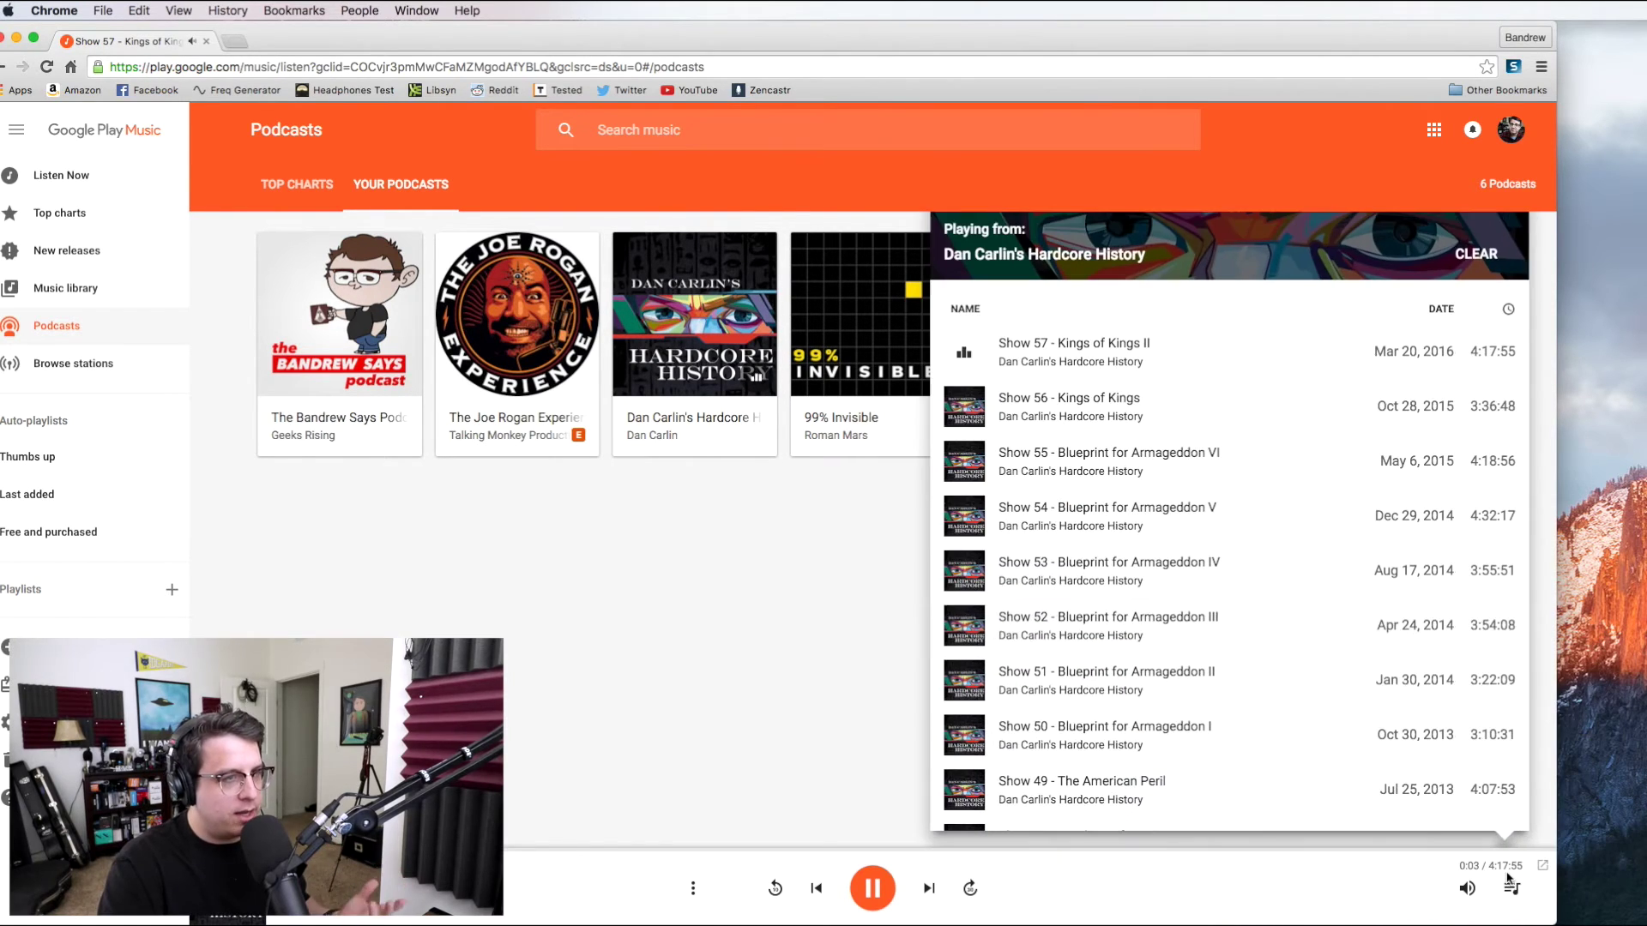
pyautogui.scroll(-1, 1132, 554)
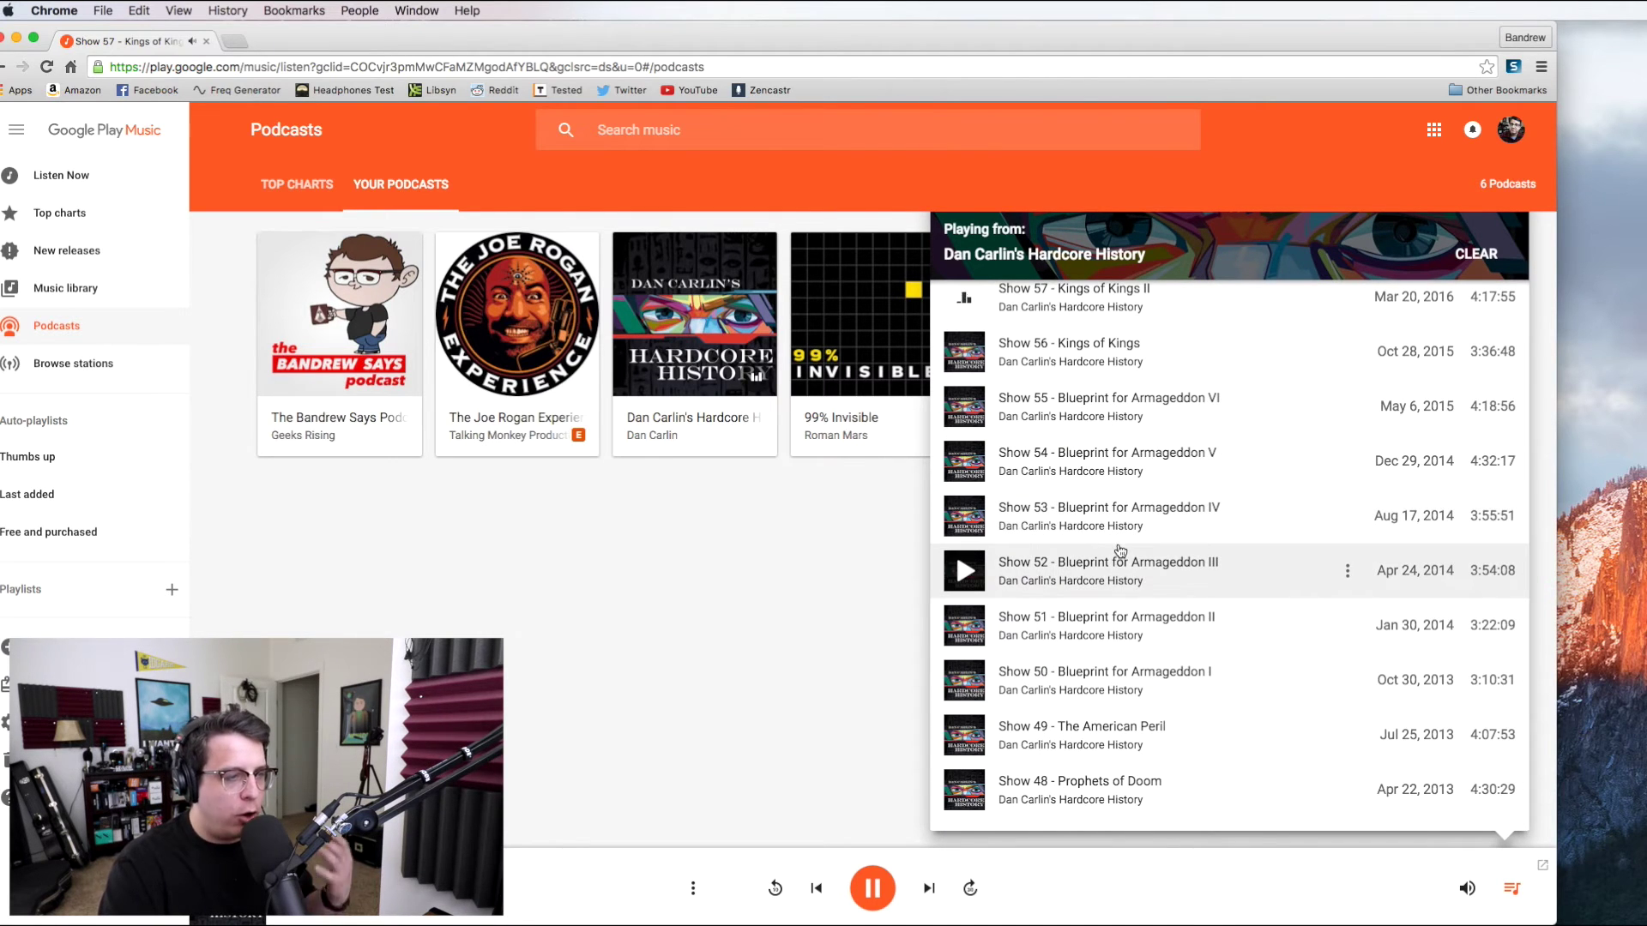
pyautogui.scroll(-2, 1164, 675)
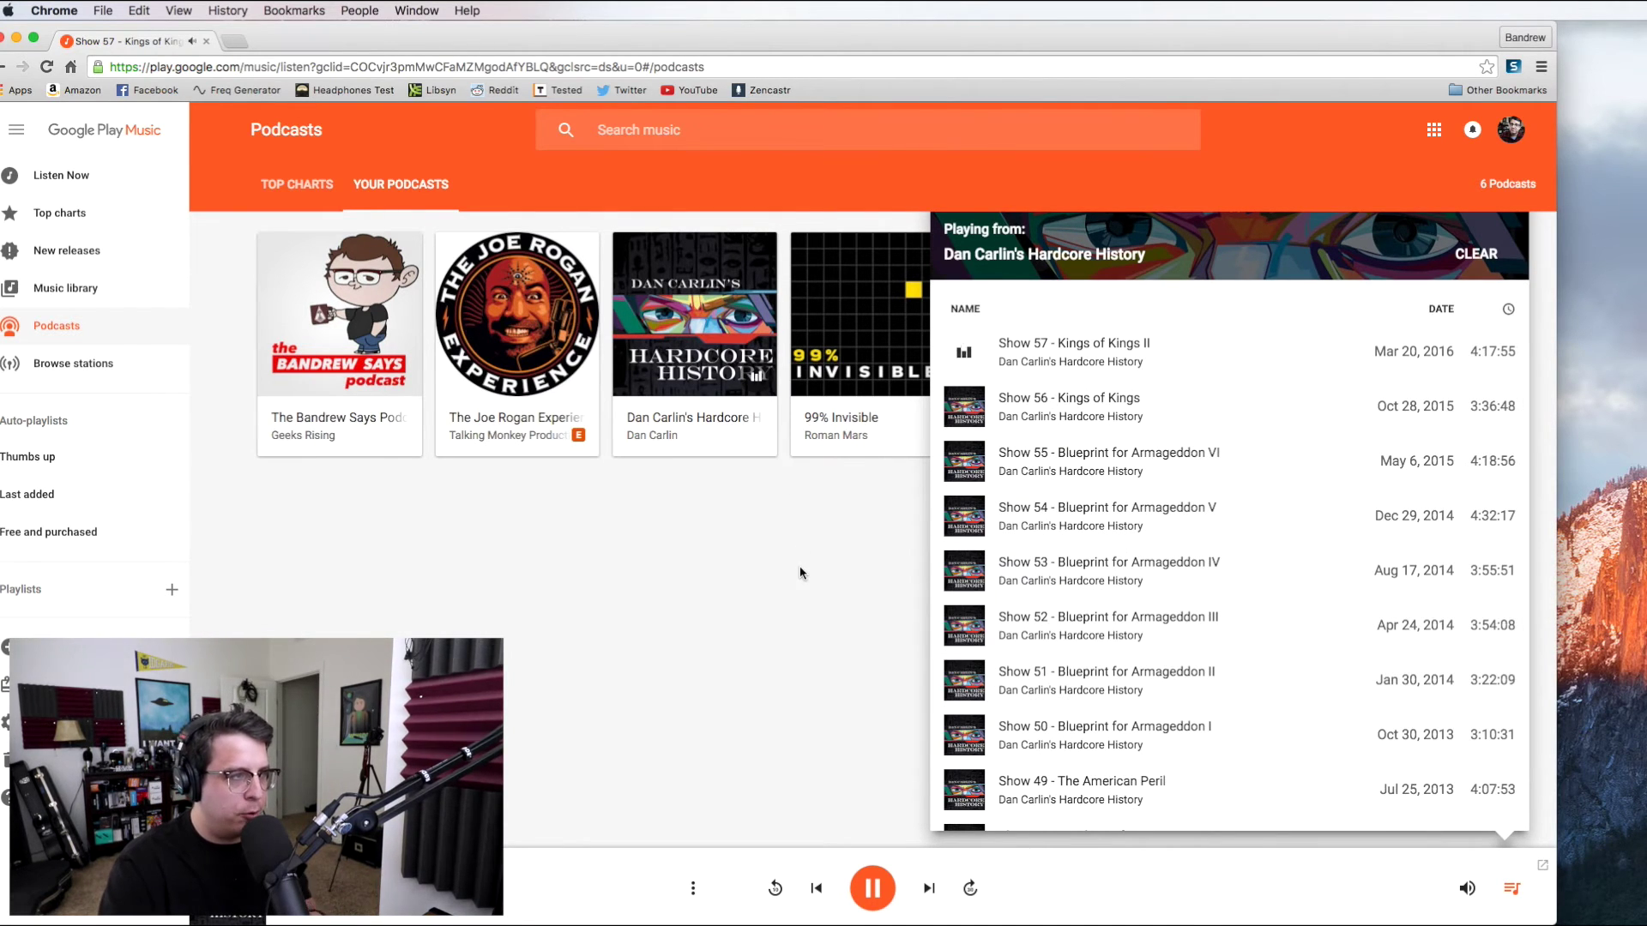
pyautogui.click(787, 482)
# - Open Dan Carlin's Hardcore History page and view details for Show 50 - Blueprint for Armageddon I
pyautogui.click(692, 435)
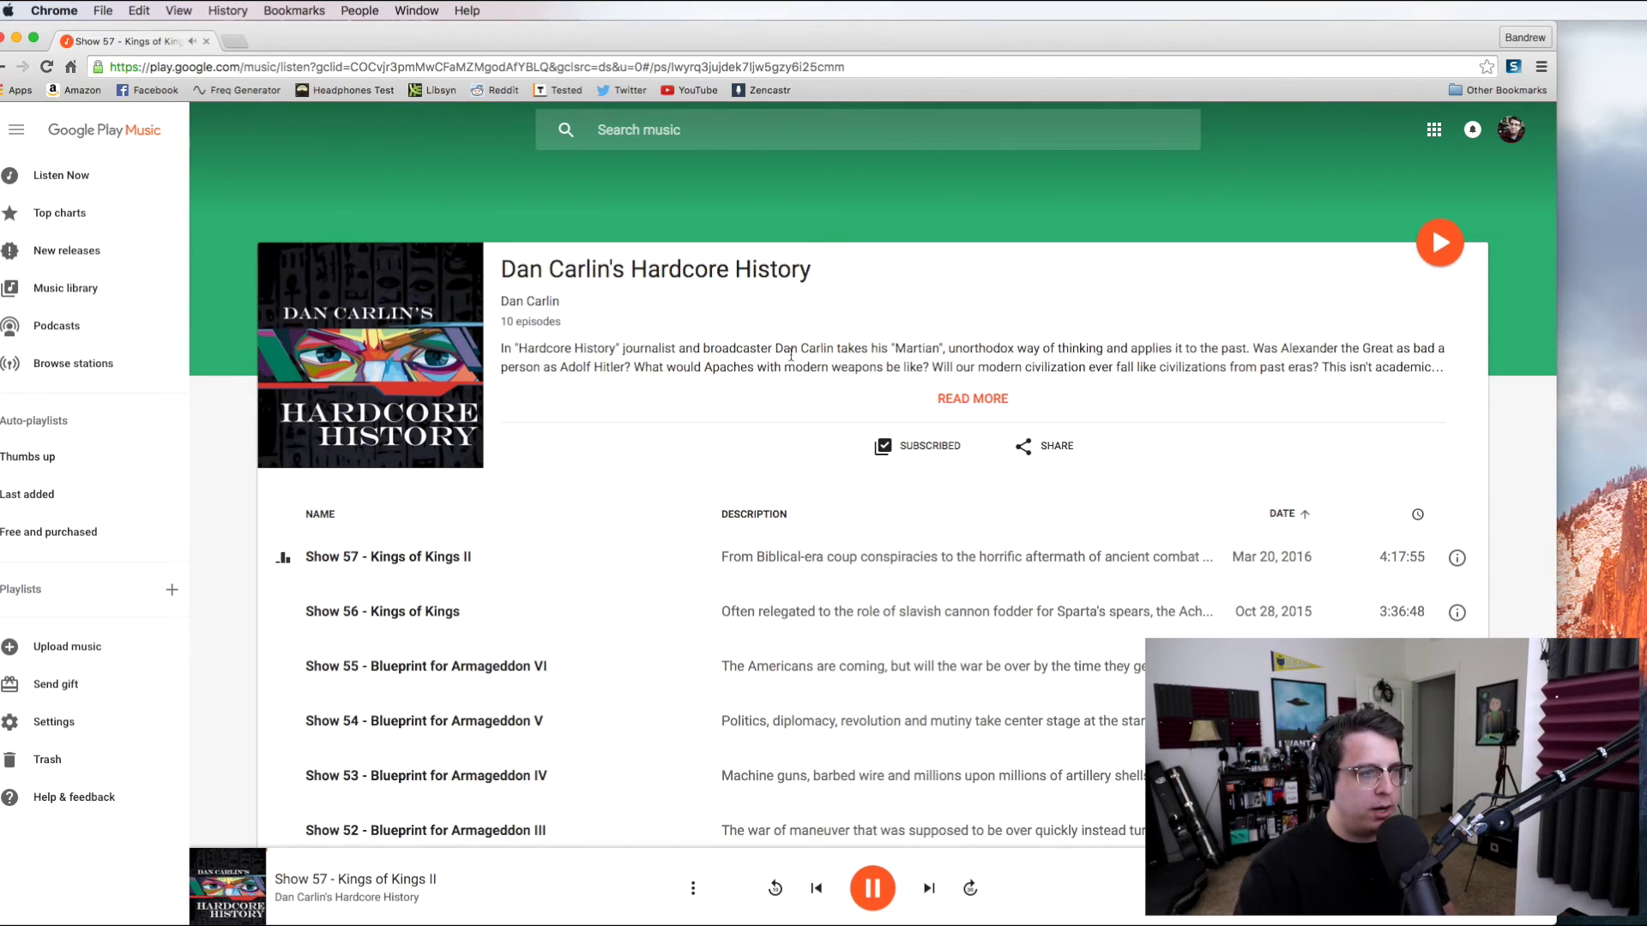
pyautogui.scroll(-3, 617, 592)
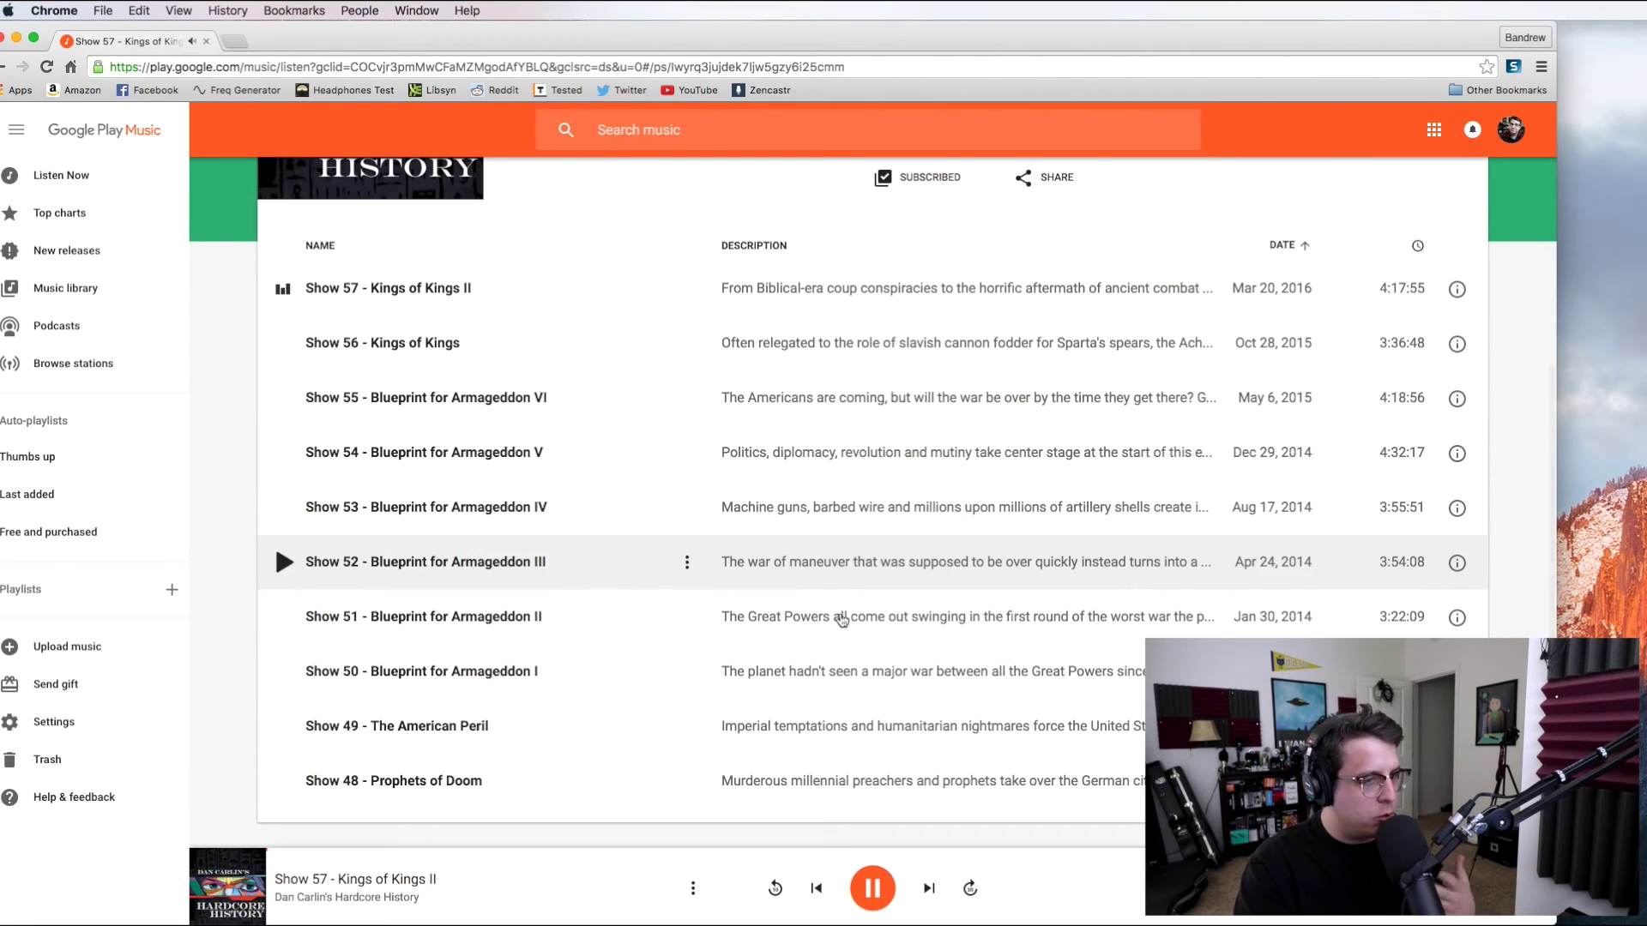
pyautogui.click(901, 671)
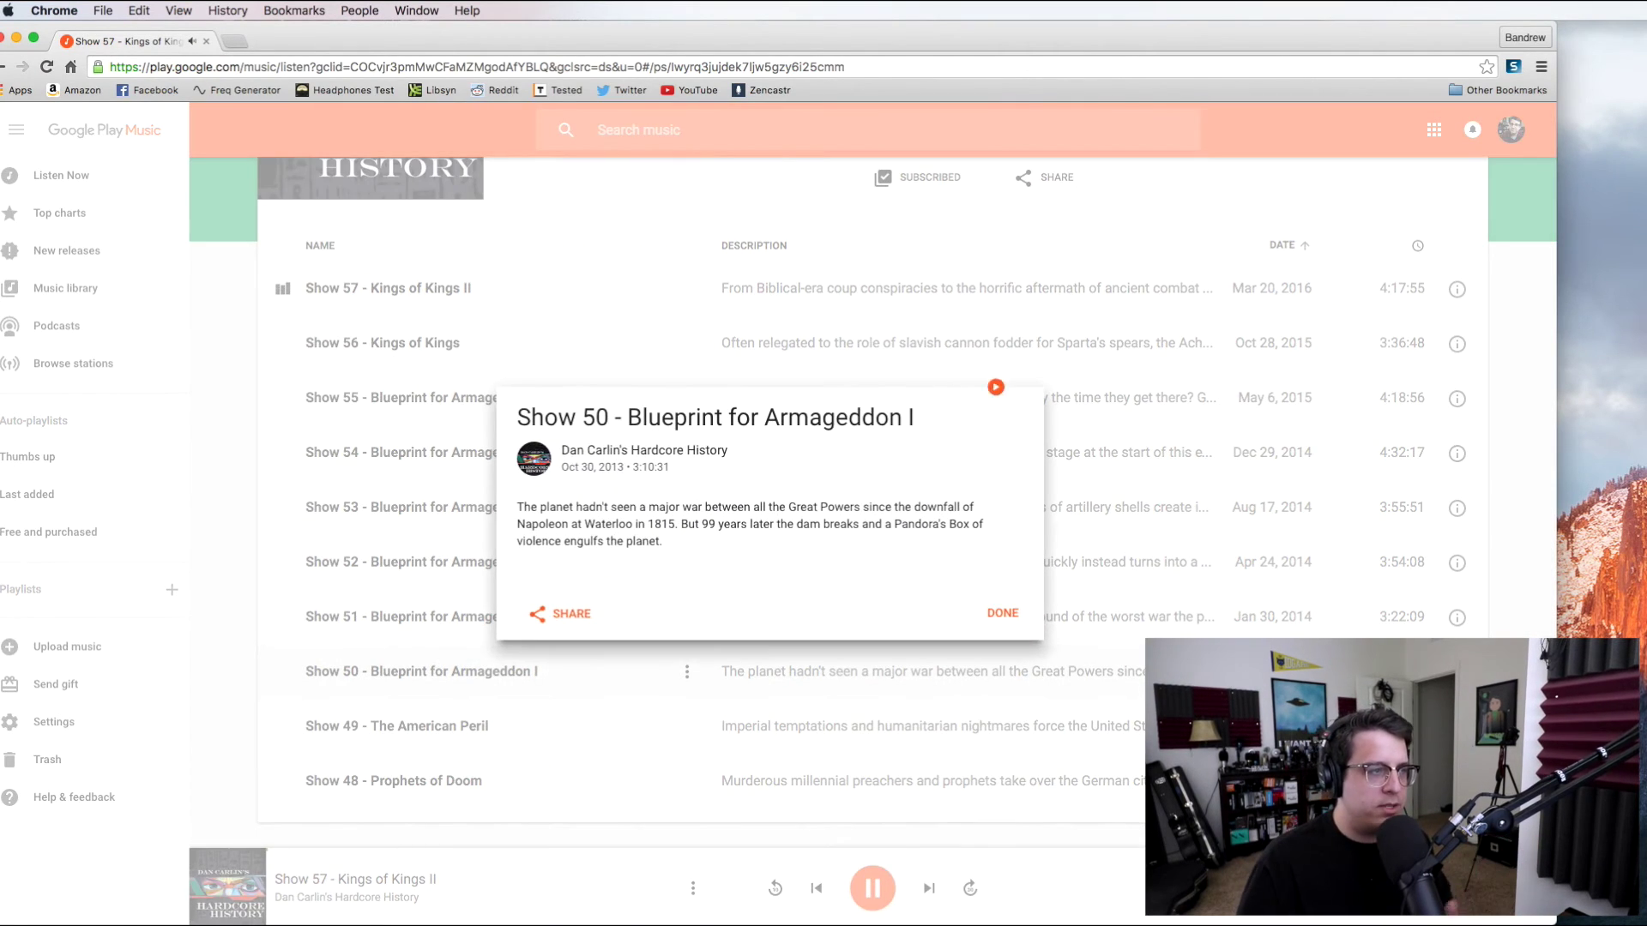